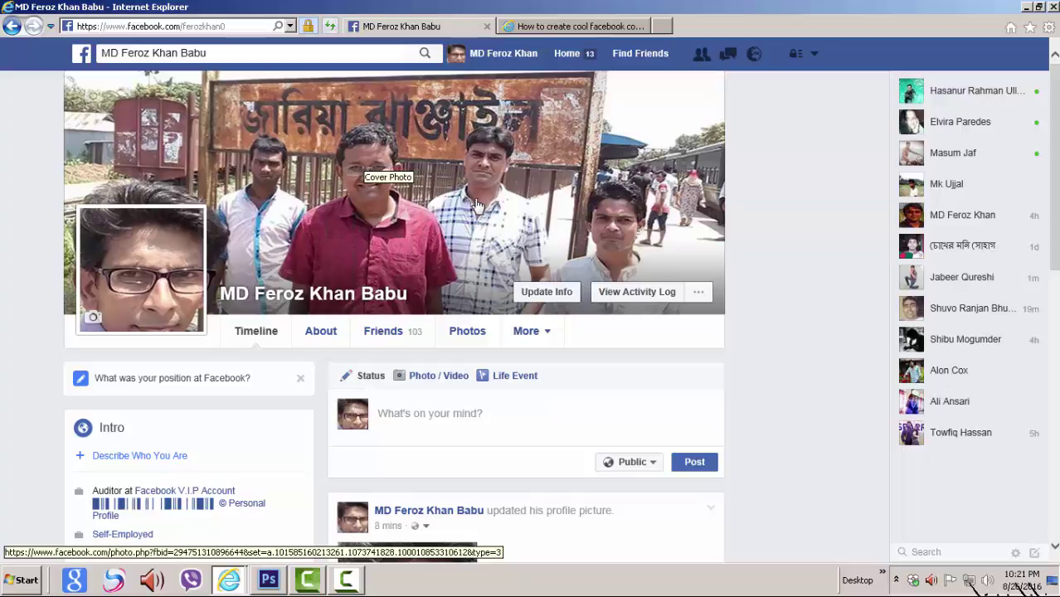
- Resize the group photo enayel.jpg to 851 × 342 pixels at 72 pixels/inch
{"action": "left_click", "coordinate": [268, 585]}
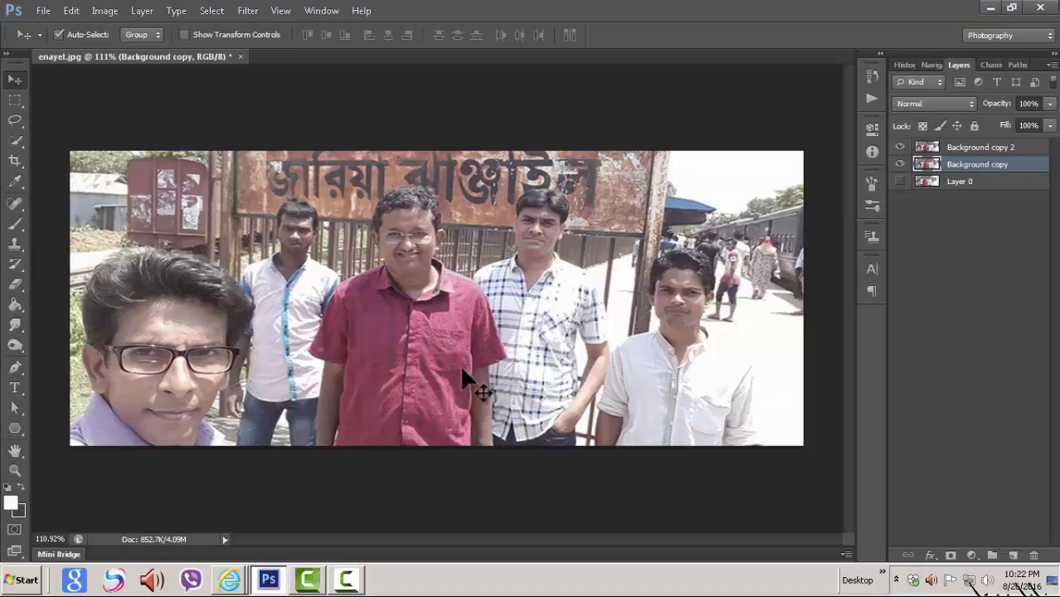
{"action": "left_click", "coordinate": [113, 11]}
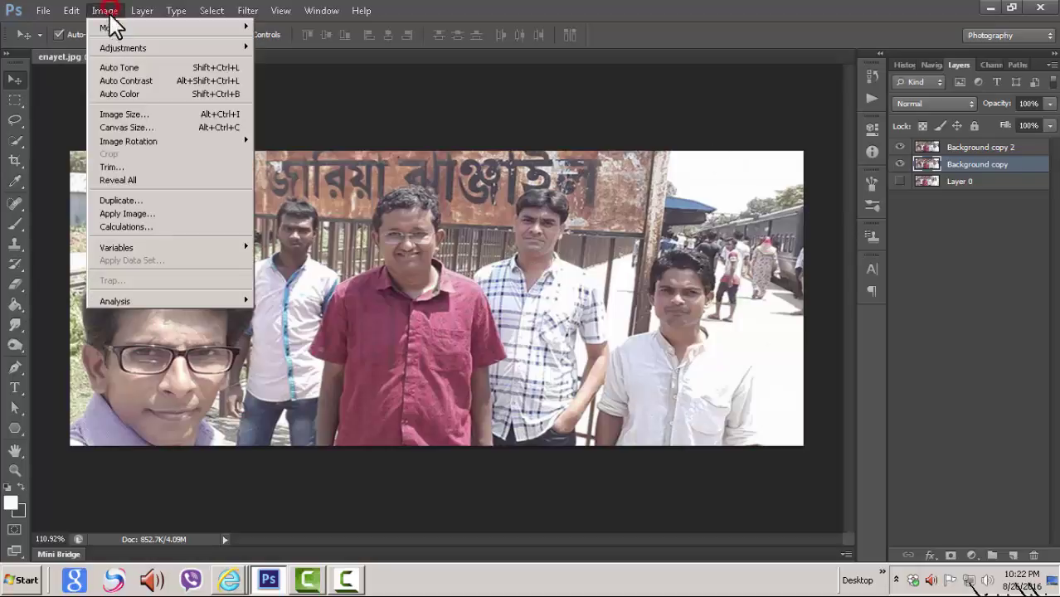
{"action": "left_click", "coordinate": [127, 113]}
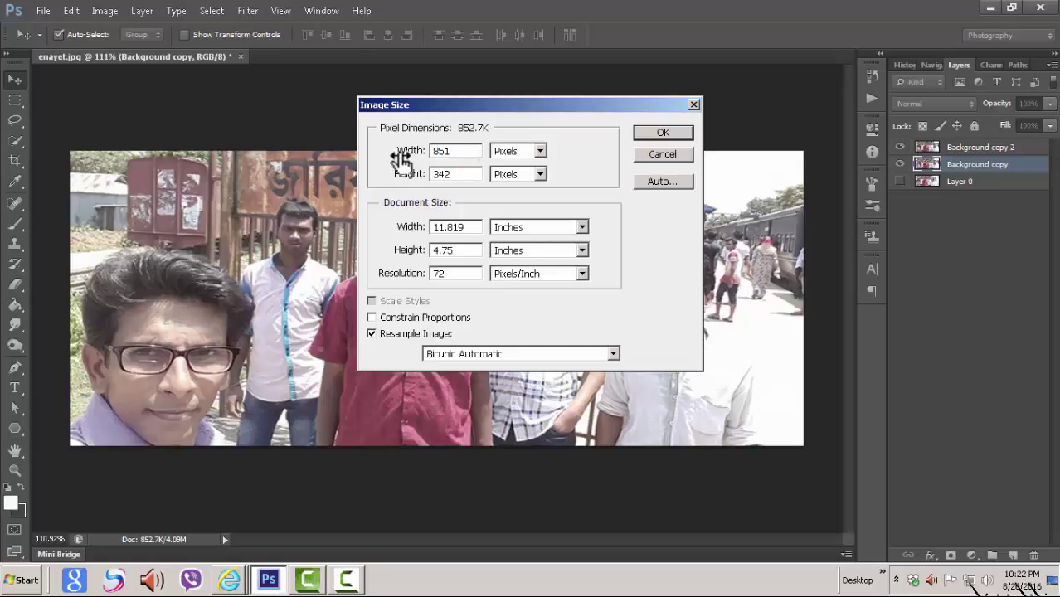
{"action": "double_click", "coordinate": [440, 173]}
{"action": "key", "text": "BackSpace"}
{"action": "left_click", "coordinate": [436, 150]}
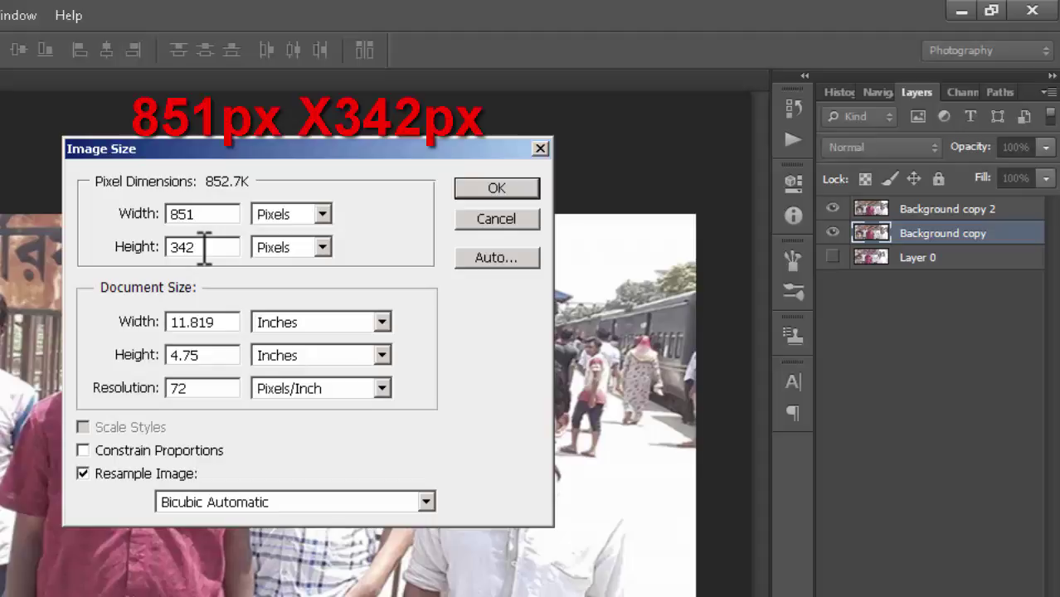
{"action": "left_click", "coordinate": [204, 249]}
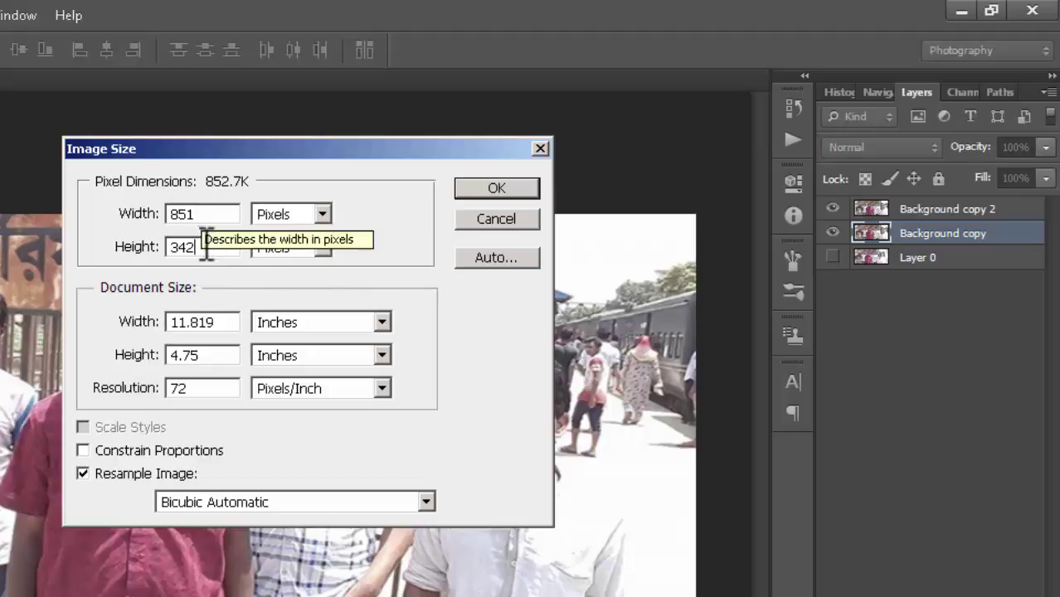
{"action": "left_click", "coordinate": [196, 388]}
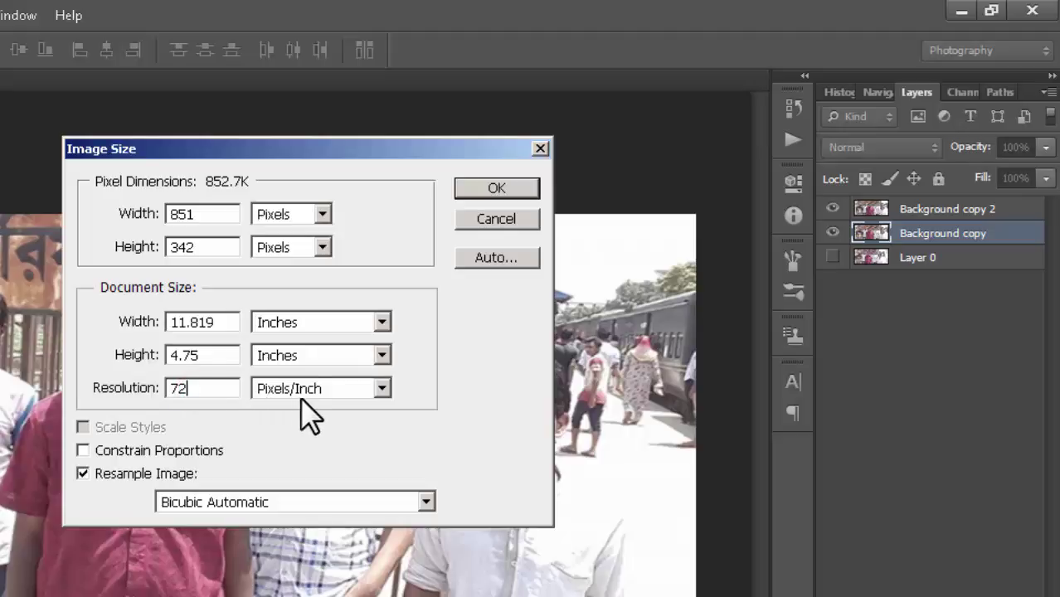
{"action": "left_click", "coordinate": [510, 187]}
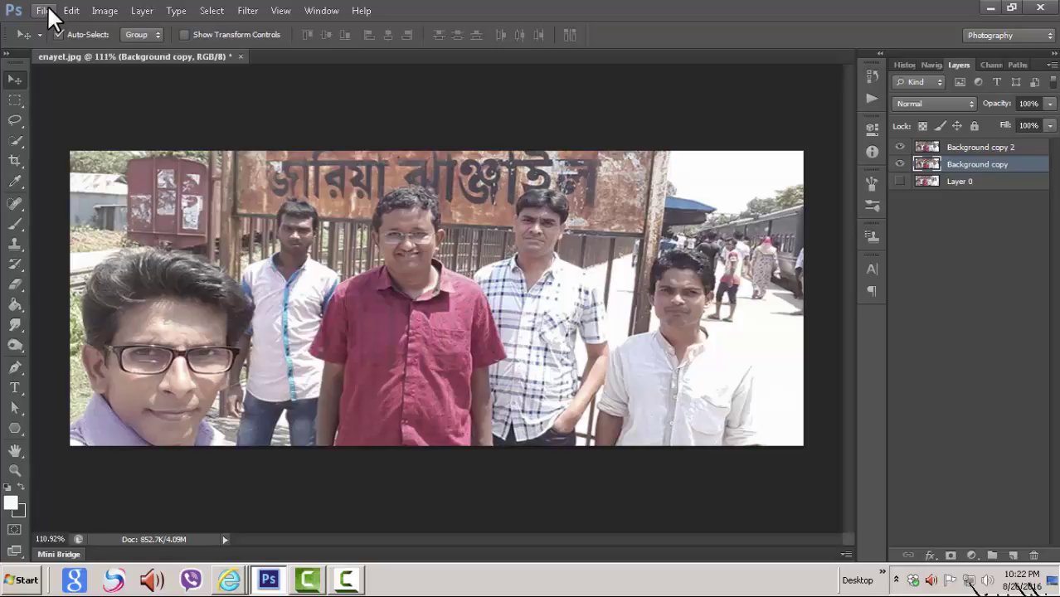
- Open 'Facebook cover photo template' PSD from the Desktop, choosing Keep Layers
{"action": "left_click", "coordinate": [47, 8]}
{"action": "left_click", "coordinate": [50, 40]}
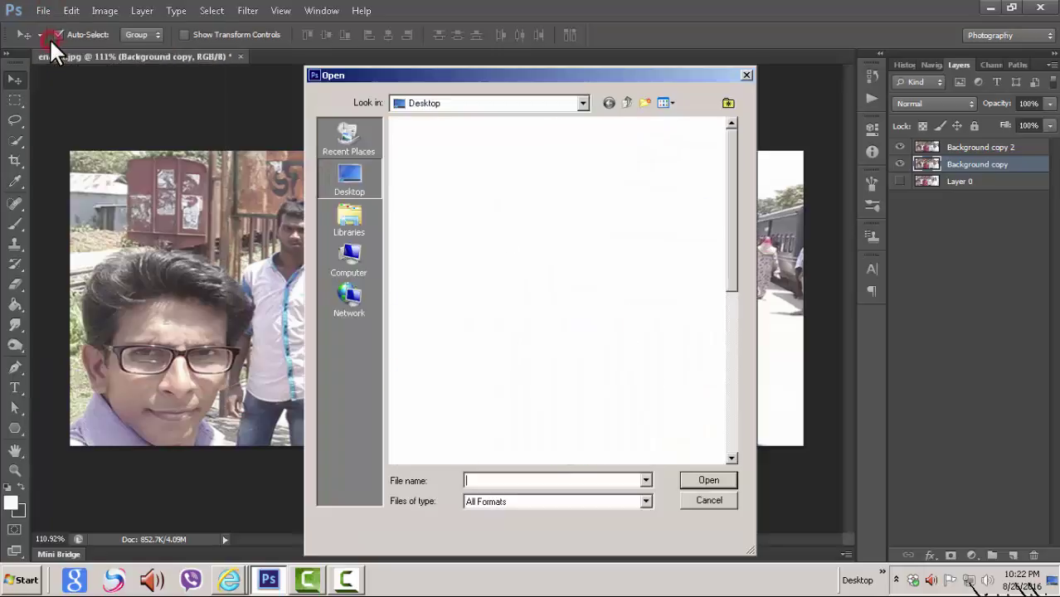
{"action": "left_click_drag", "start_coordinate": [734, 251], "coordinate": [719, 356]}
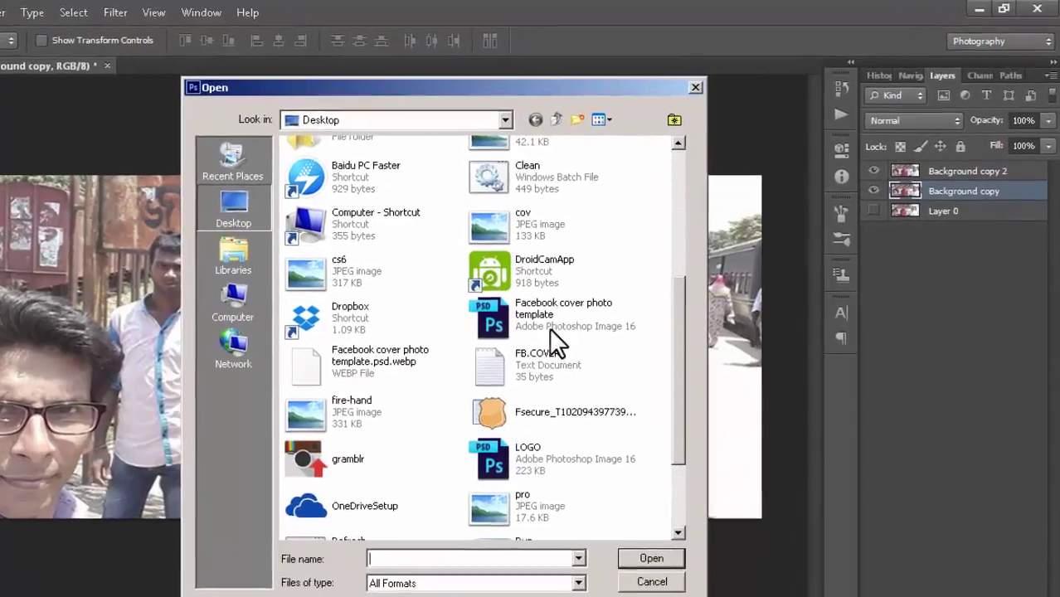
{"action": "mouse_move", "coordinate": [388, 378]}
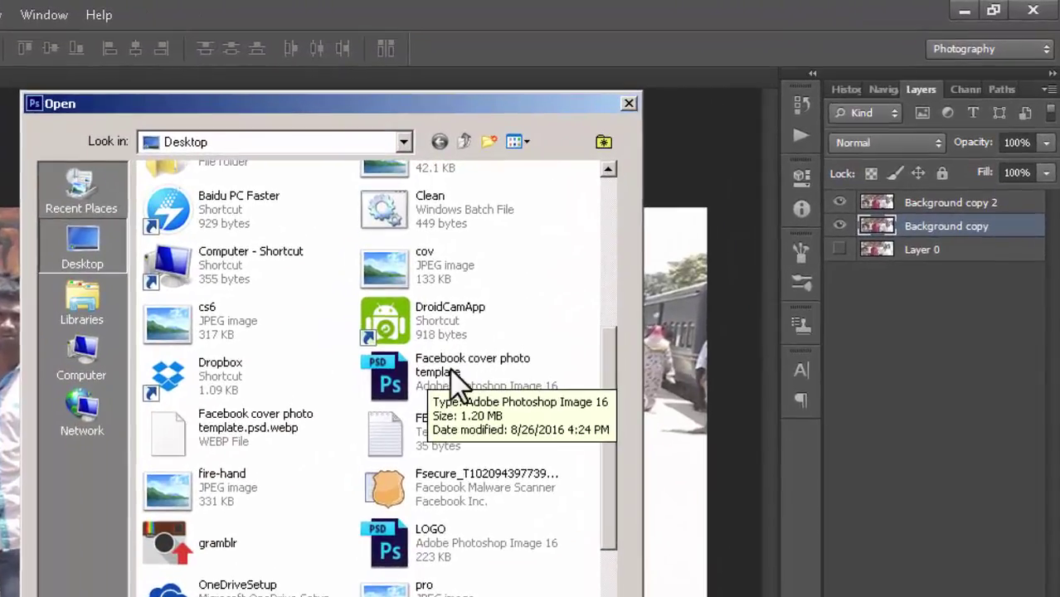
{"action": "left_click", "coordinate": [415, 378]}
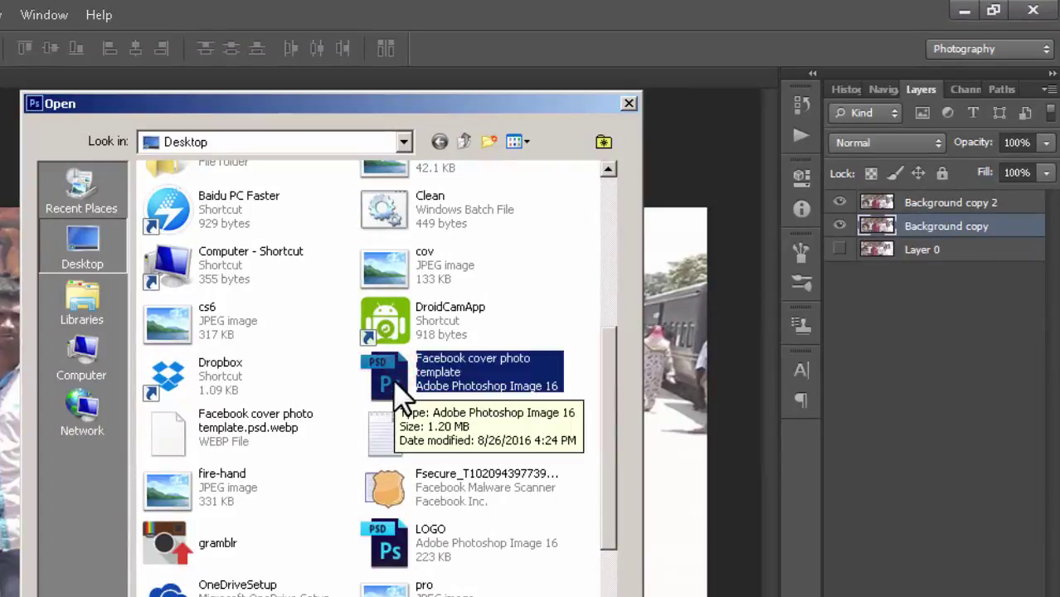
{"action": "key", "text": "Return"}
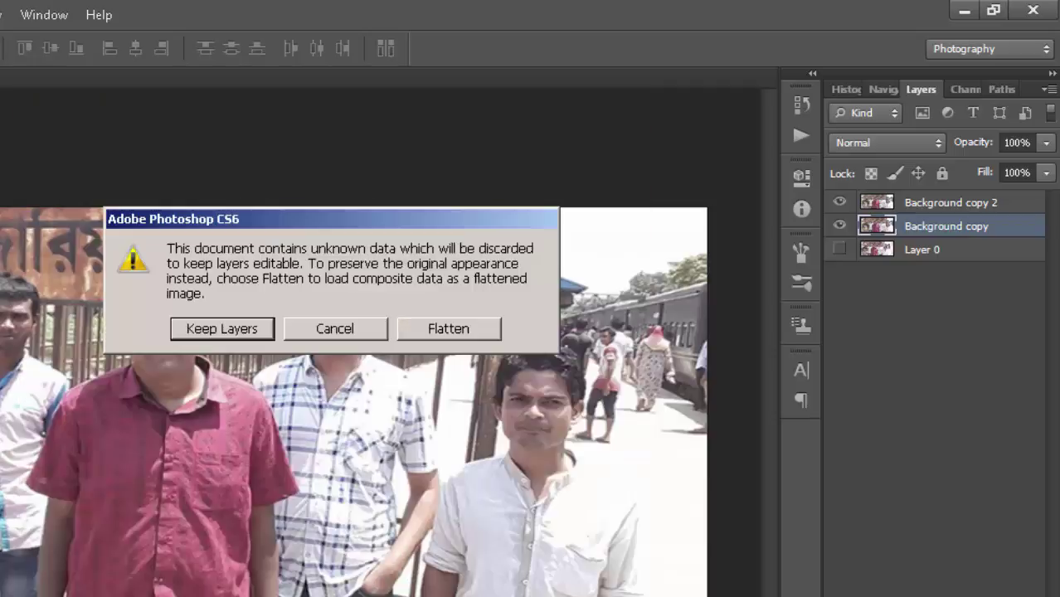
{"action": "left_click", "coordinate": [256, 327]}
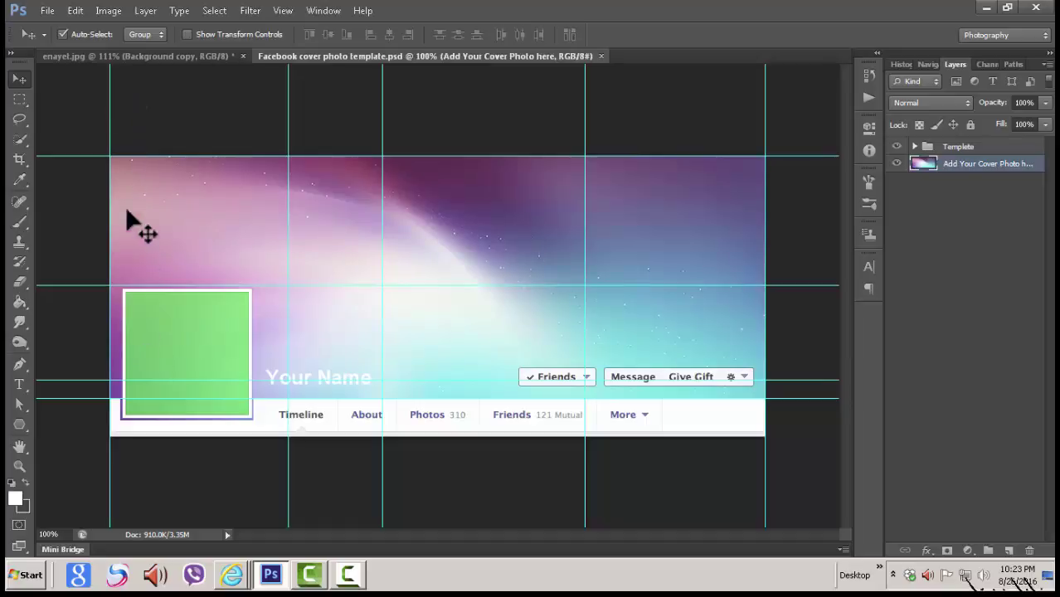
- Hide the template's guides, confirm its 851 × 365 px size, then return to enayel.jpg
{"action": "left_click", "coordinate": [286, 11]}
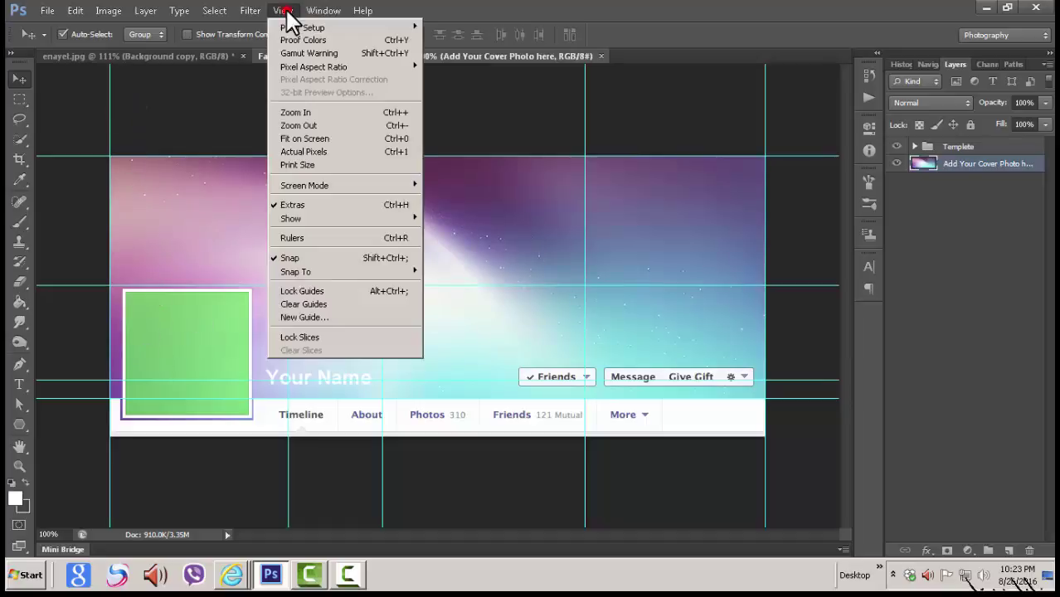
{"action": "left_click", "coordinate": [274, 206]}
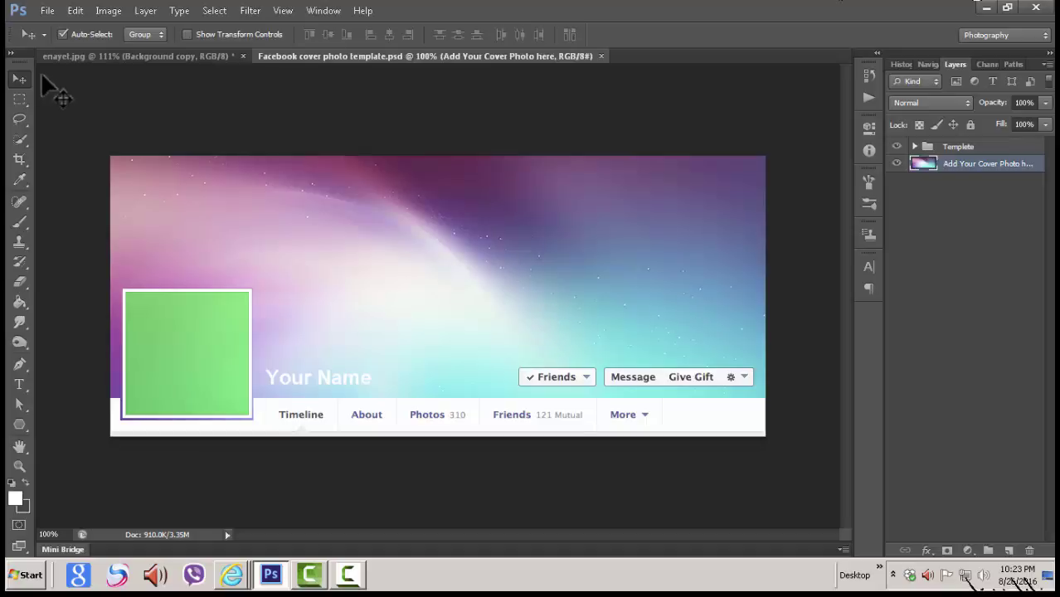
{"action": "left_click", "coordinate": [107, 10]}
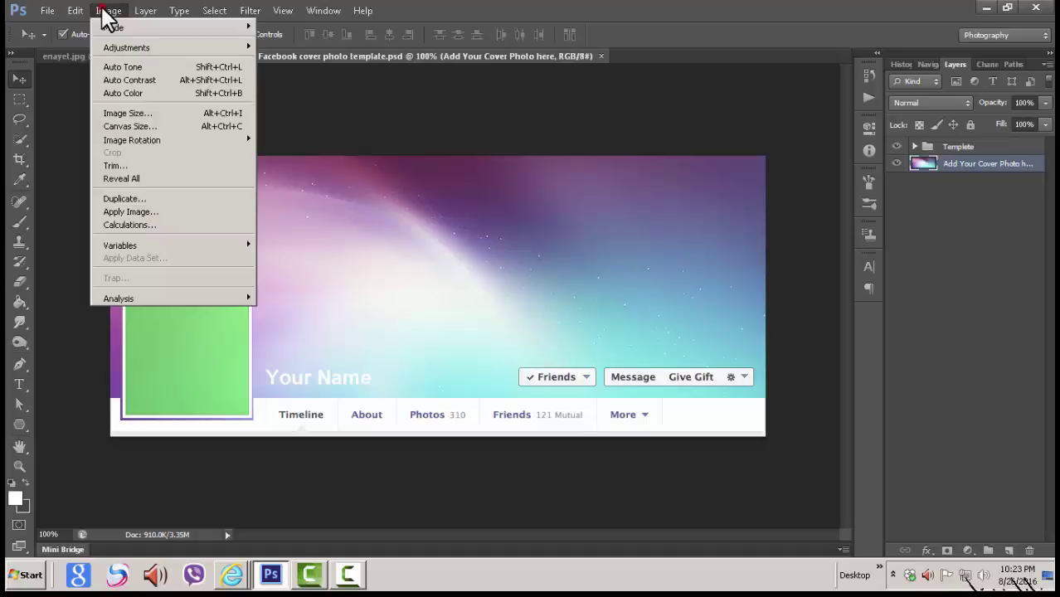
{"action": "left_click", "coordinate": [121, 113]}
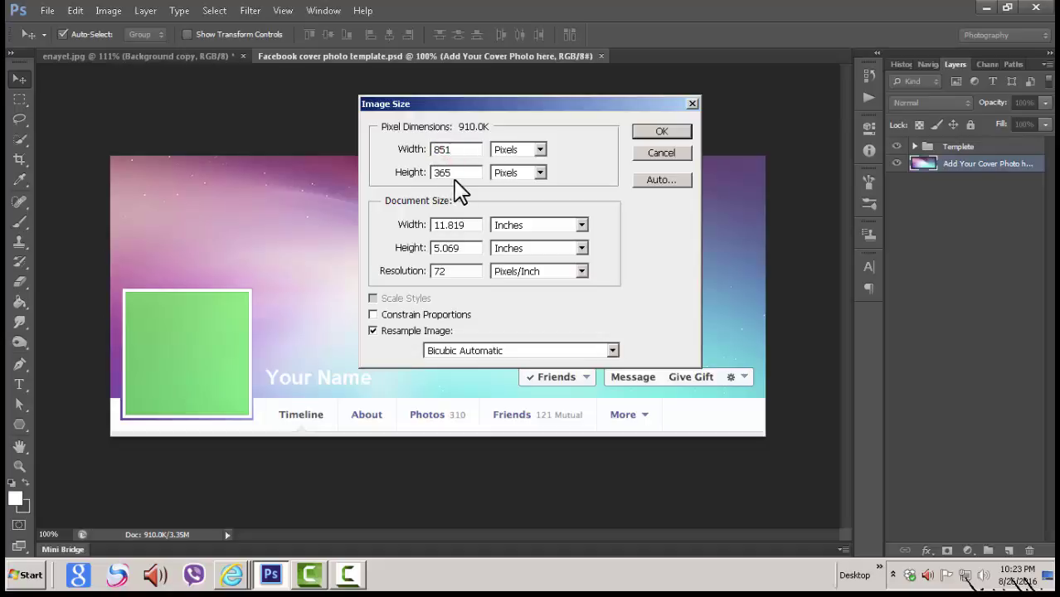
{"action": "left_click", "coordinate": [459, 173]}
{"action": "left_click", "coordinate": [662, 135]}
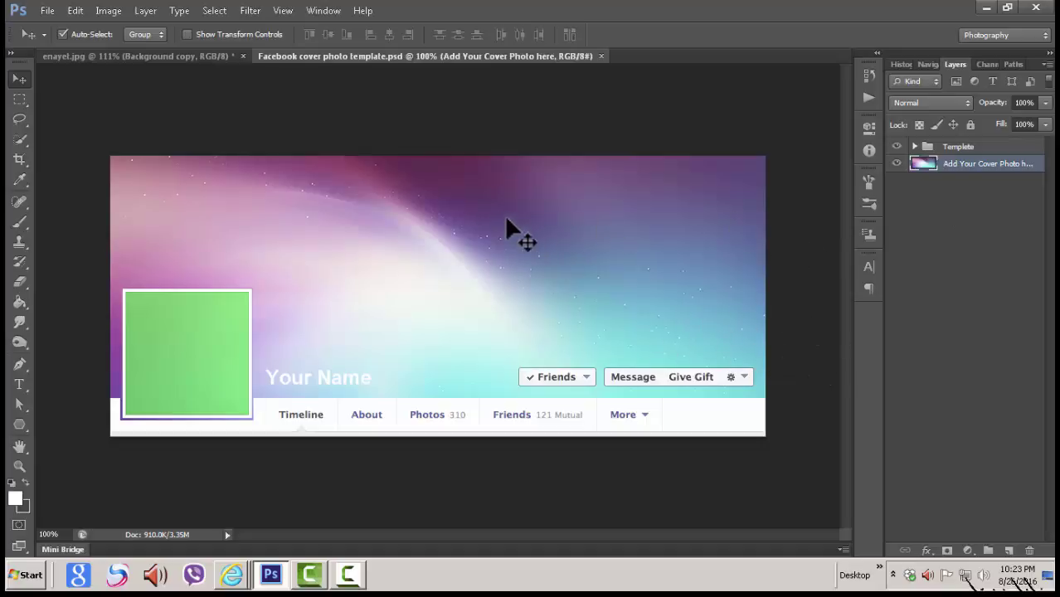
{"action": "left_click", "coordinate": [124, 57]}
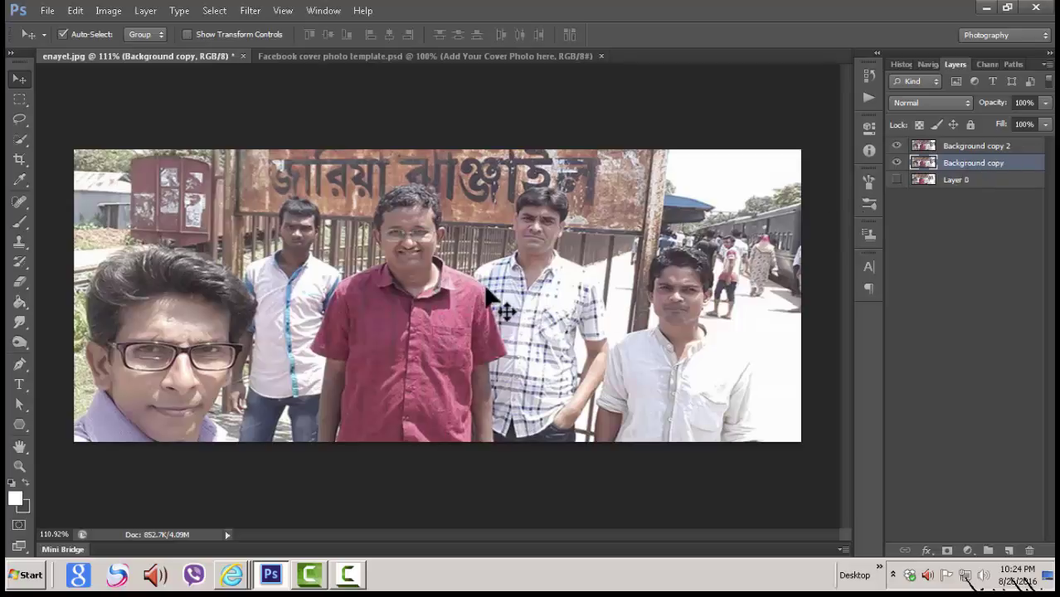
- Drag the group photo into the cover template and position it so the Bengali sign shows on top
{"action": "left_click_drag", "start_coordinate": [474, 301], "coordinate": [470, 58]}
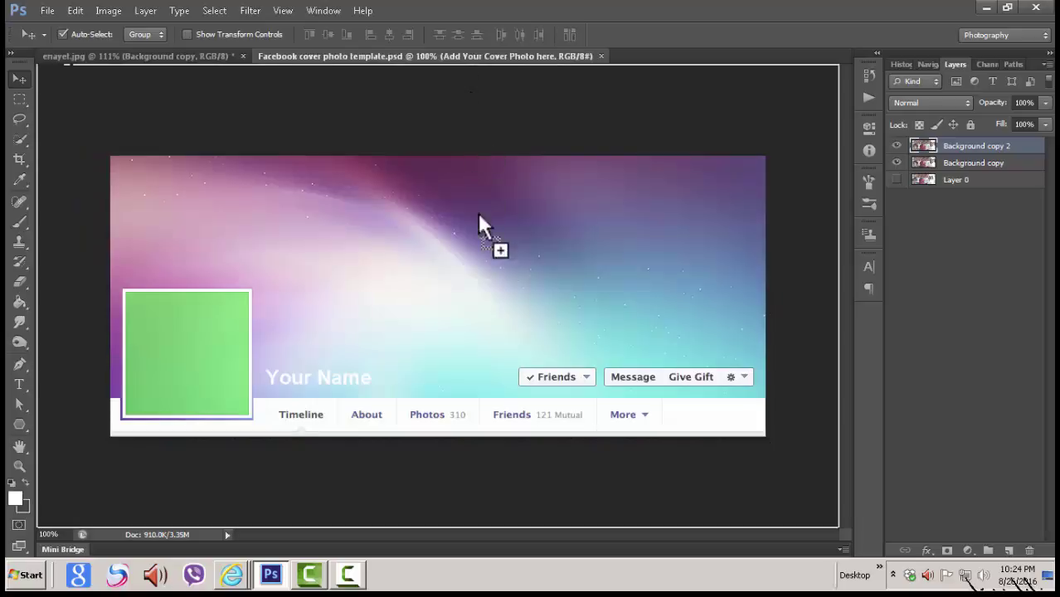
{"action": "left_click_drag", "start_coordinate": [471, 79], "coordinate": [497, 282]}
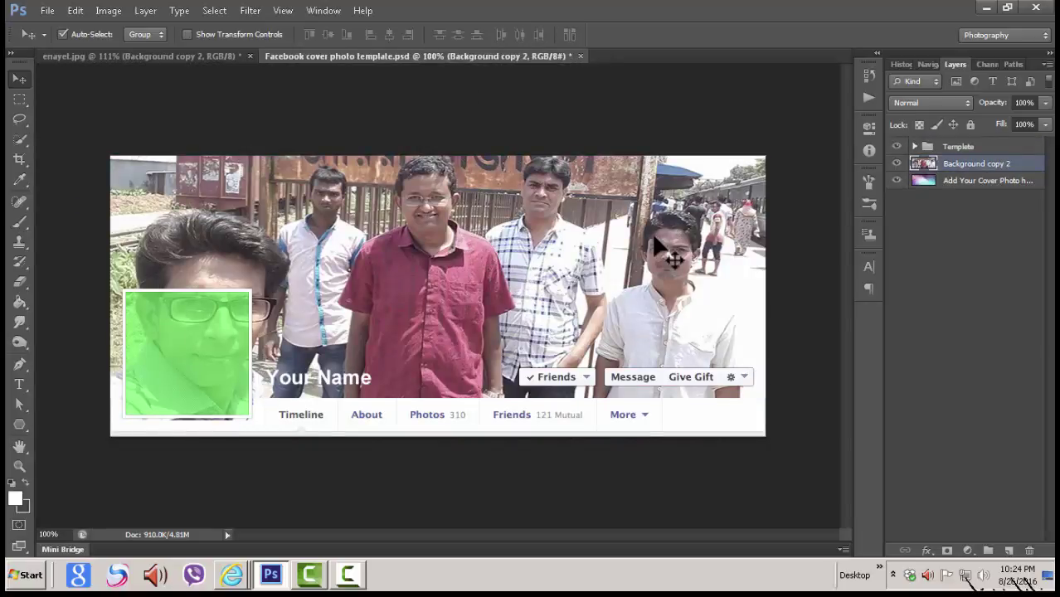
{"action": "left_click_drag", "start_coordinate": [650, 246], "coordinate": [645, 282]}
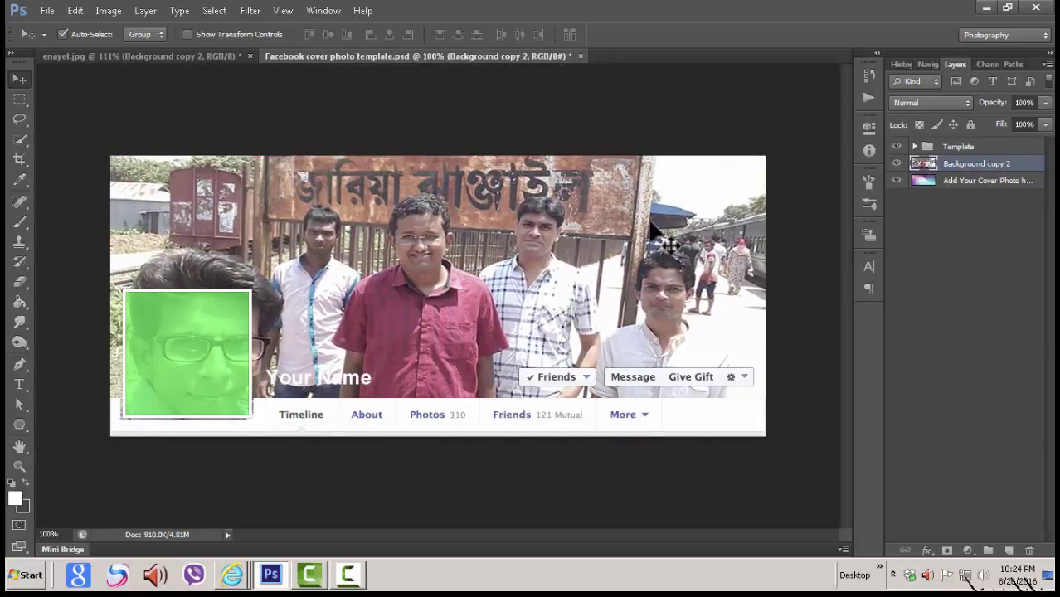
{"action": "mouse_move", "coordinate": [655, 235]}
{"action": "left_mouse_down"}
{"action": "mouse_move", "coordinate": [673, 238]}
{"action": "mouse_move", "coordinate": [645, 234]}
{"action": "mouse_move", "coordinate": [644, 223]}
{"action": "left_mouse_up"}
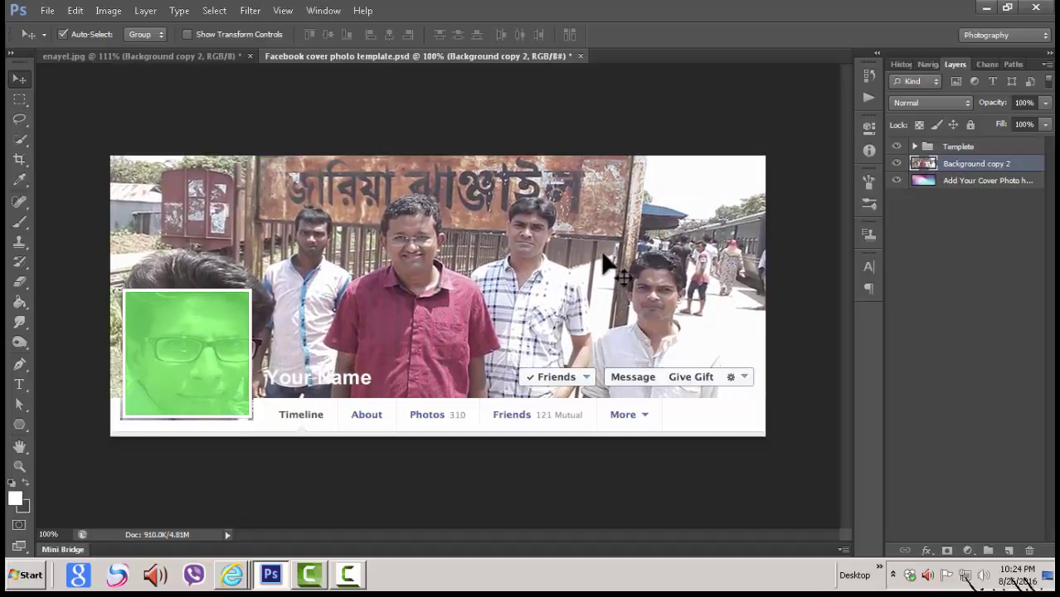
{"action": "left_click_drag", "start_coordinate": [604, 261], "coordinate": [605, 247]}
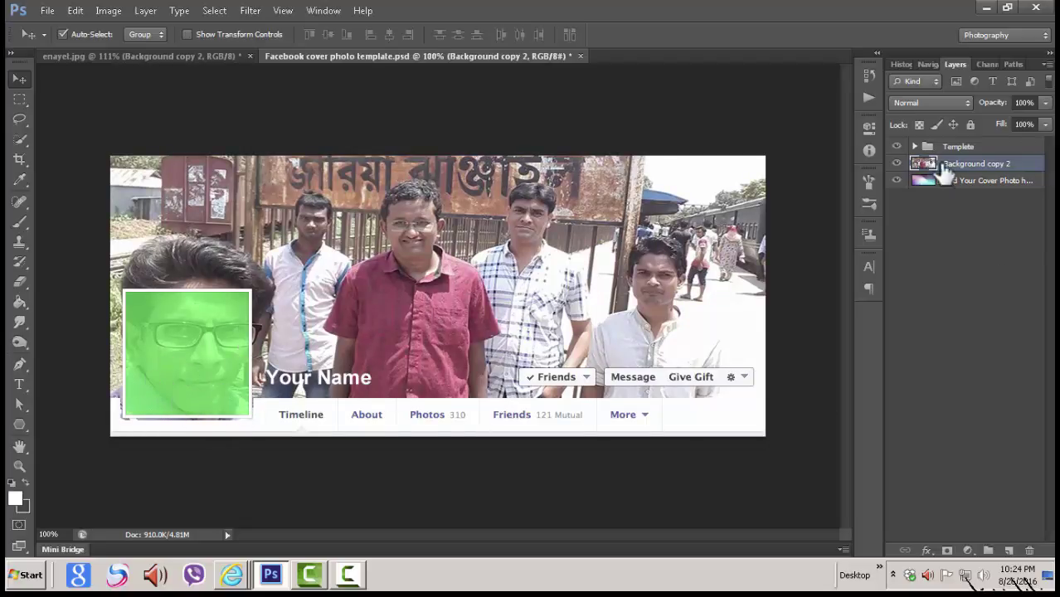
{"action": "left_click", "coordinate": [235, 581]}
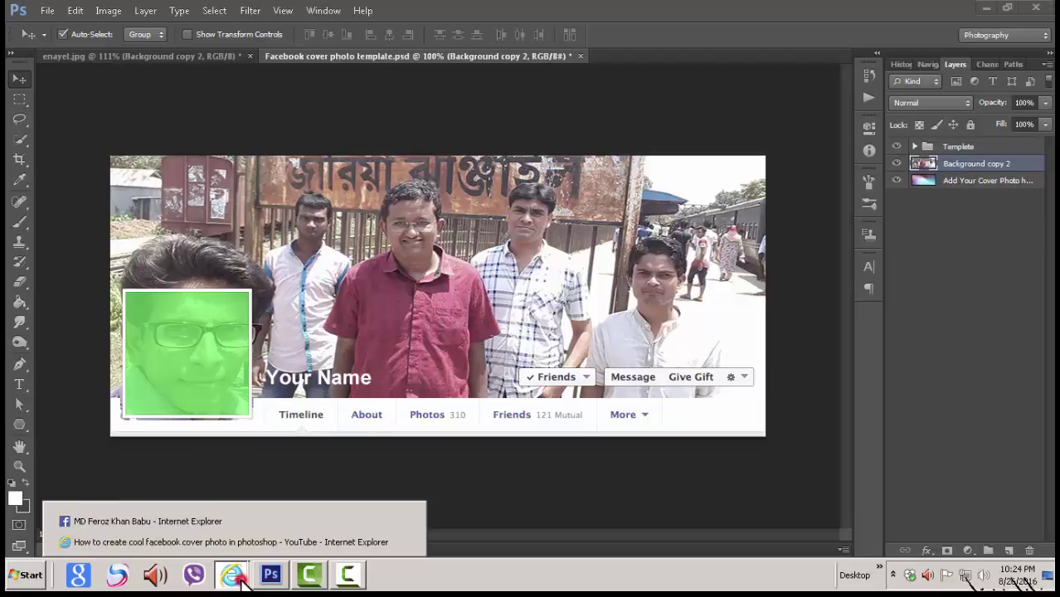
{"action": "left_click", "coordinate": [215, 522]}
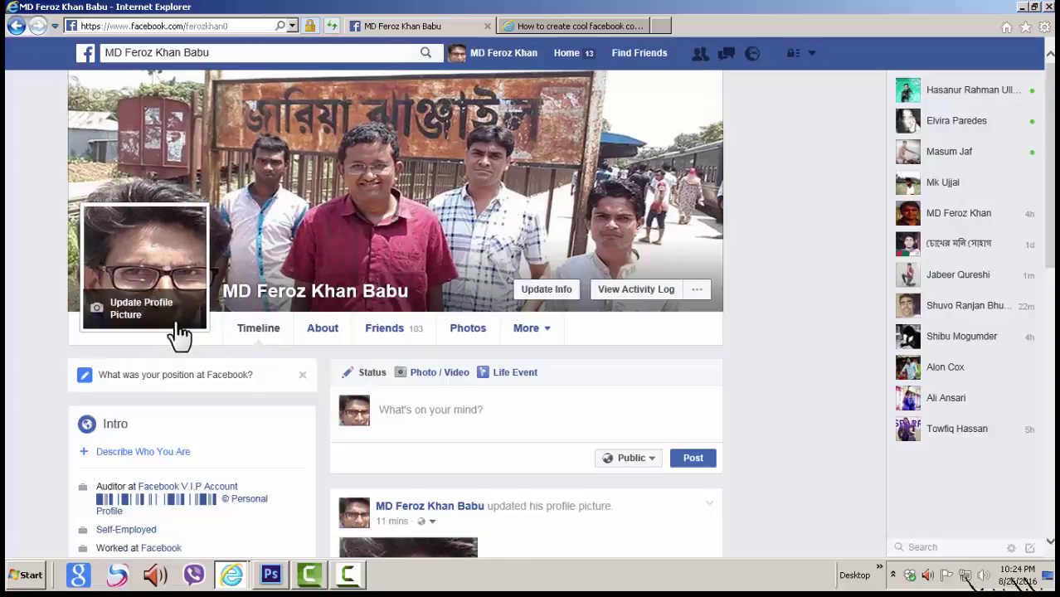
{"action": "left_click", "coordinate": [272, 575]}
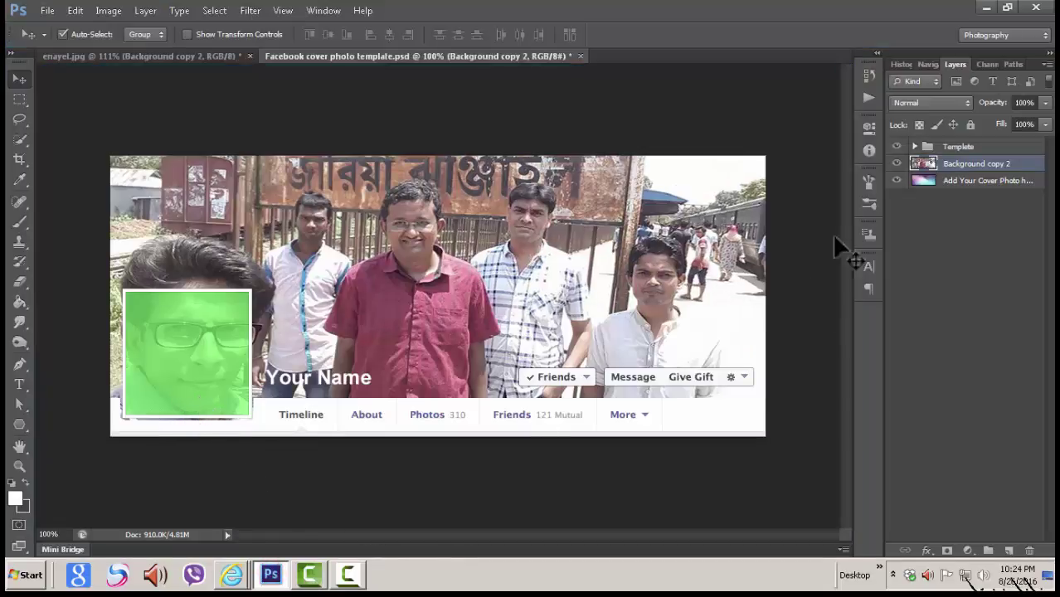
- Hide the Profile Picture placeholder layer in the Templete group, then return to the Facebook profile
{"action": "left_click", "coordinate": [915, 146]}
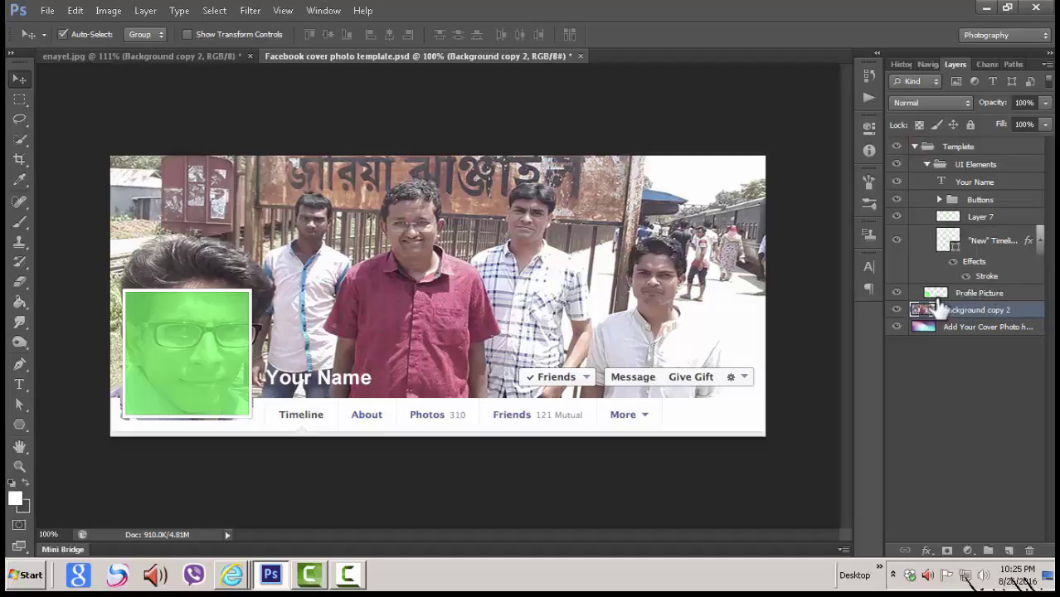
{"action": "left_click", "coordinate": [896, 293]}
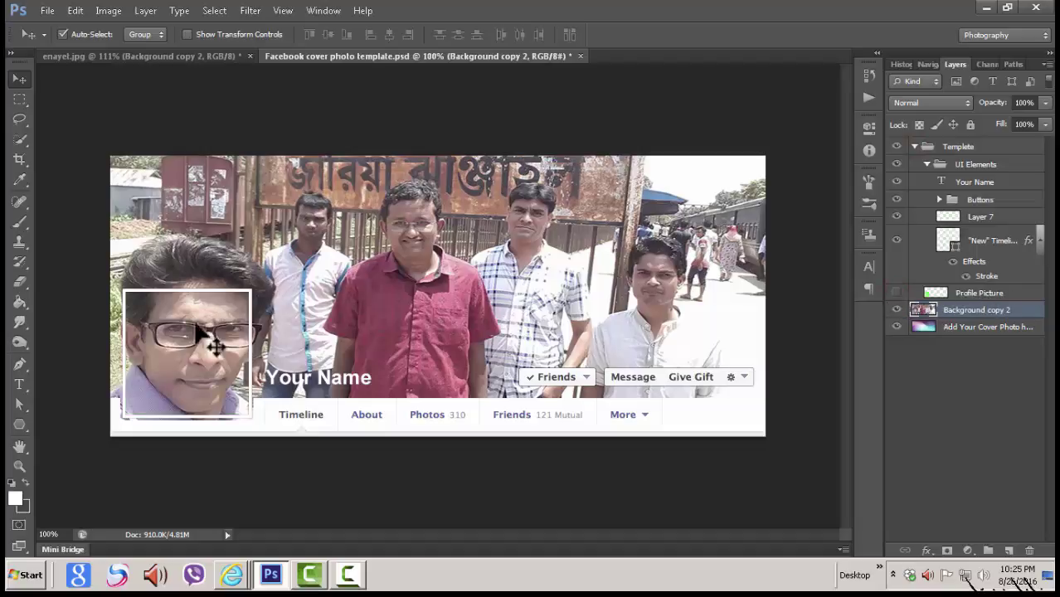
{"action": "left_click", "coordinate": [914, 147]}
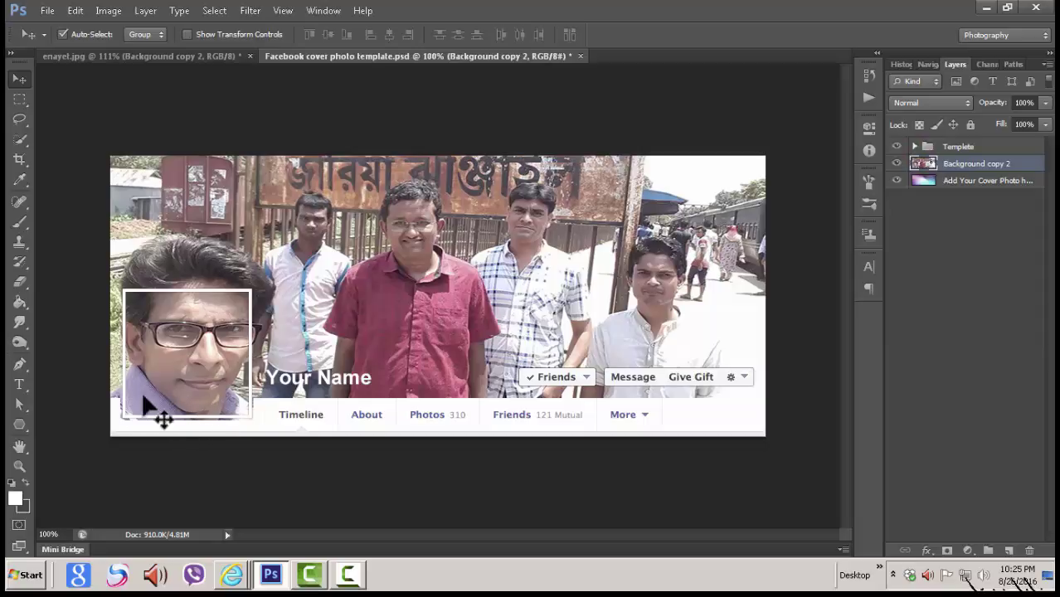
{"action": "left_click", "coordinate": [227, 518]}
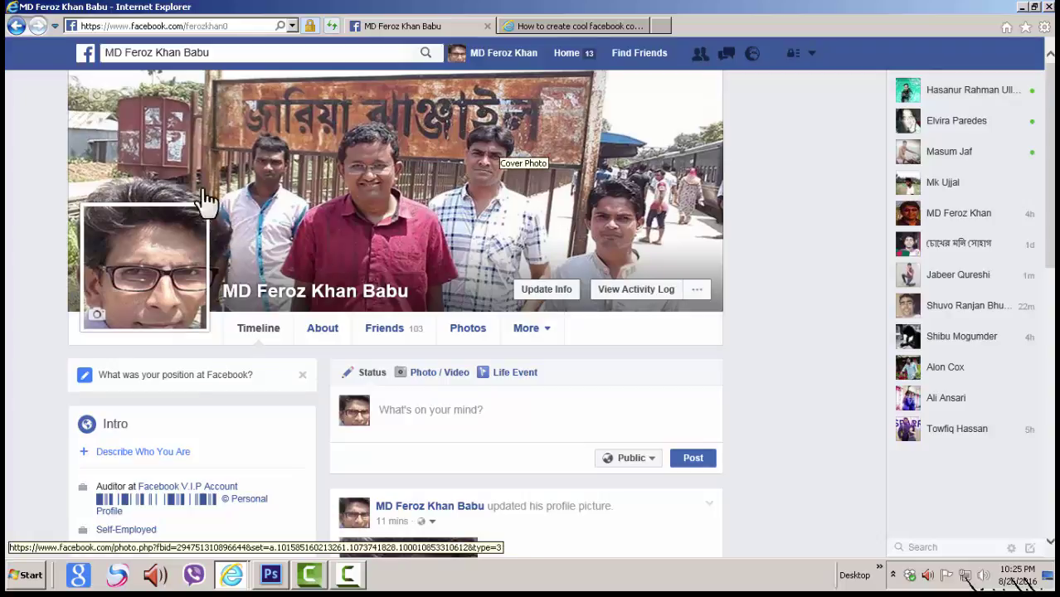
- Return to Photoshop and bring the Facebook cover photo template.psd document to the front
{"action": "left_click", "coordinate": [271, 575]}
{"action": "left_click", "coordinate": [144, 57]}
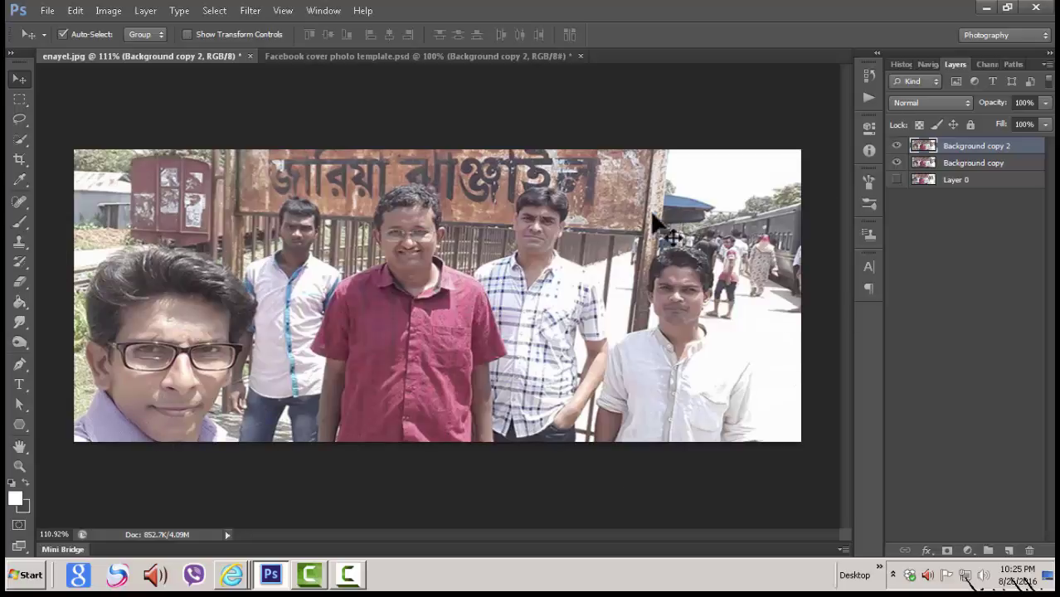
{"action": "left_click", "coordinate": [357, 54]}
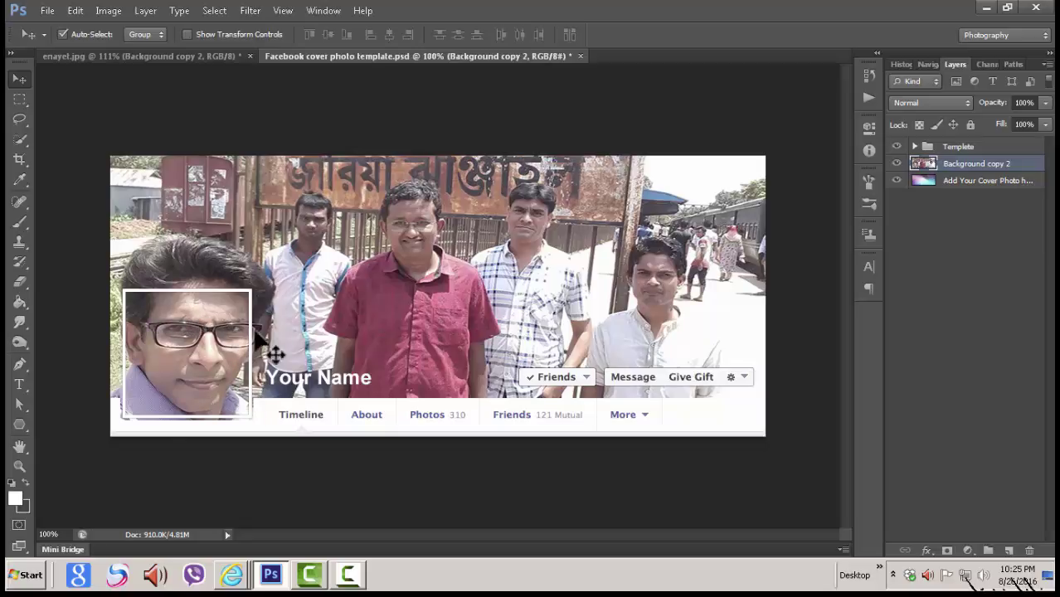
- Set the Crop tool to a fixed 180 × 180 px size
{"action": "left_click", "coordinate": [21, 162]}
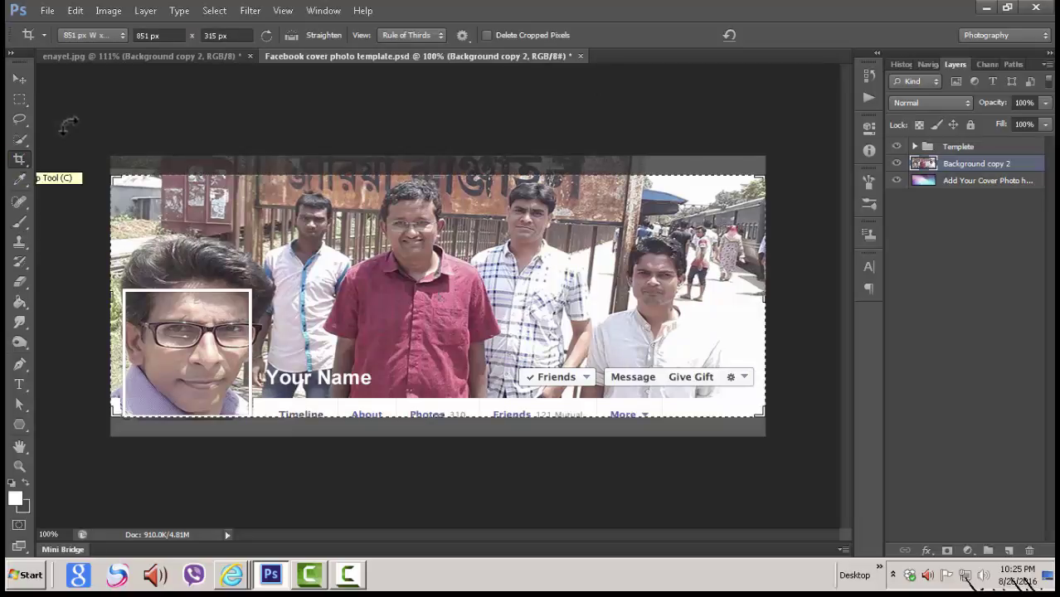
{"action": "left_click", "coordinate": [151, 34]}
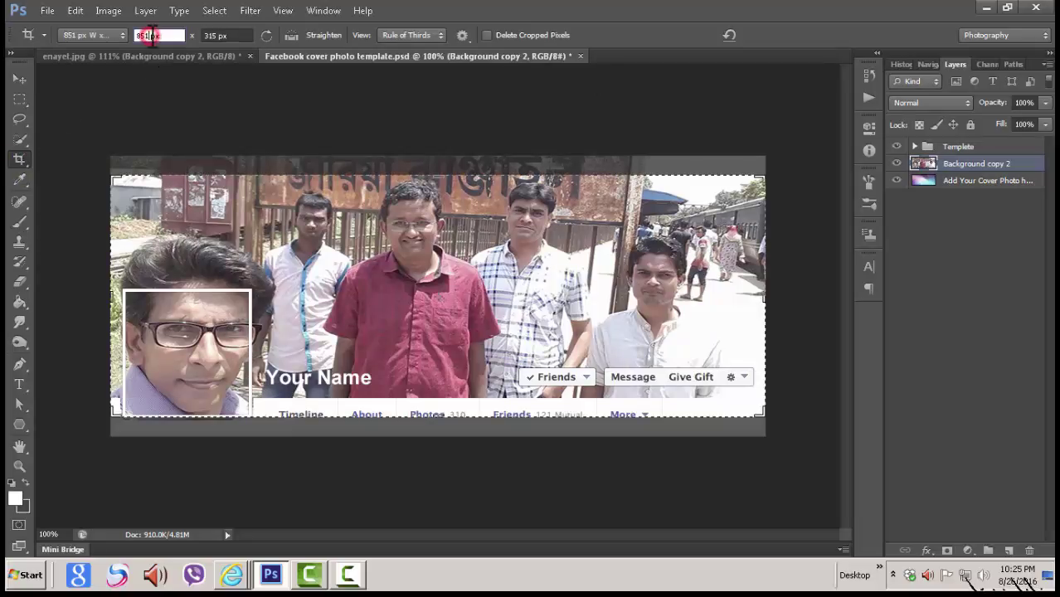
{"action": "type", "text": "8"}
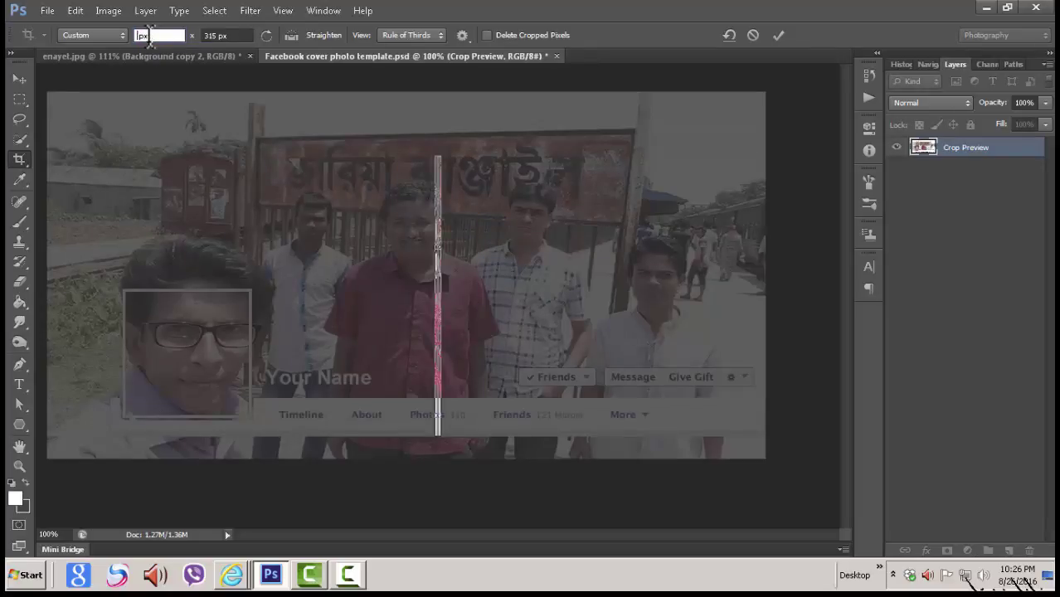
{"action": "type", "text": "180"}
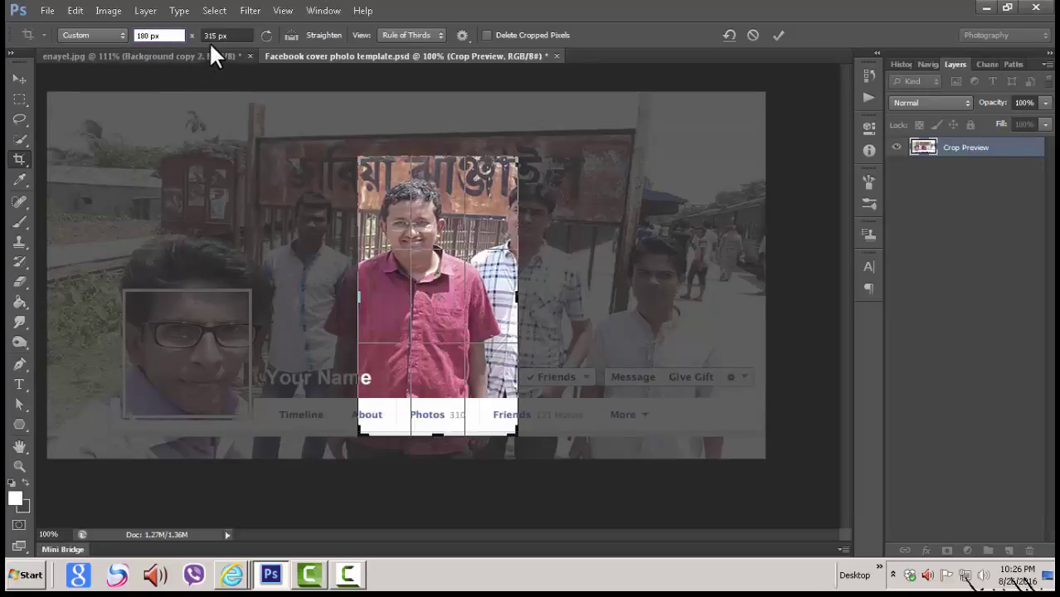
{"action": "left_click", "coordinate": [218, 35]}
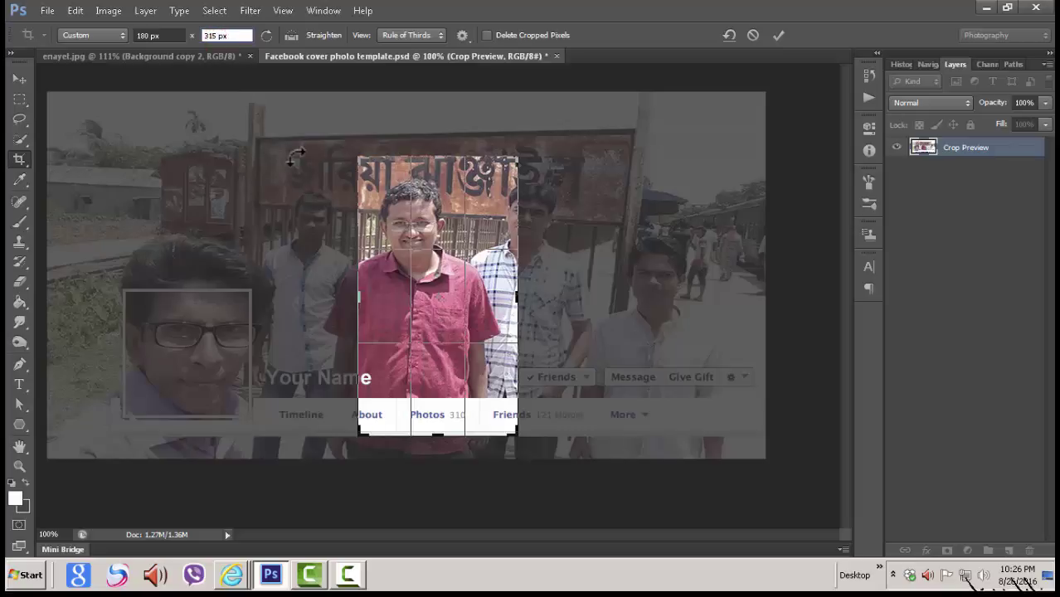
{"action": "key", "text": "BackSpace"}
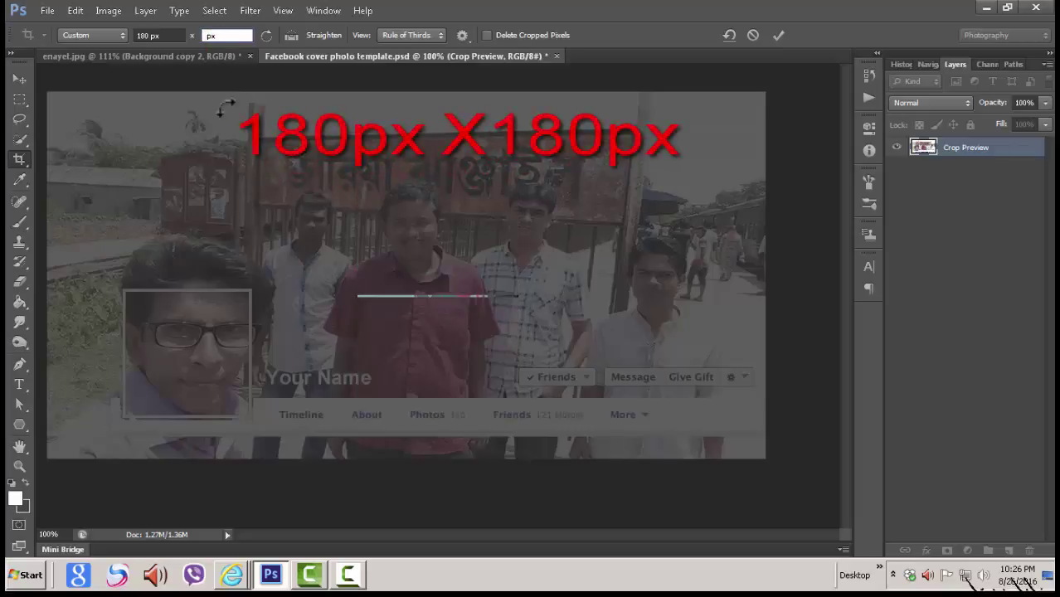
{"action": "type", "text": "18"}
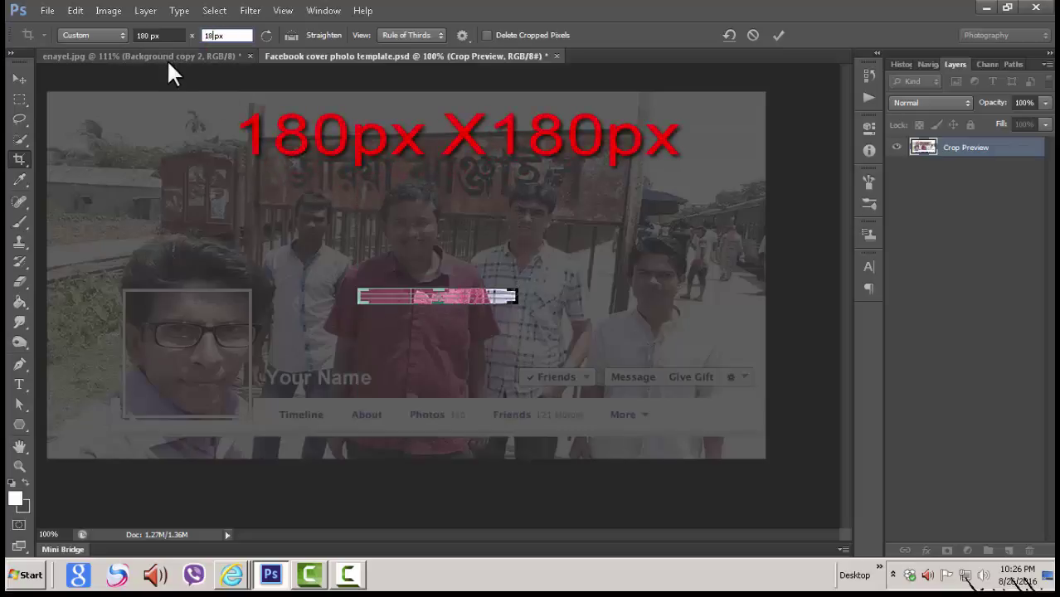
{"action": "type", "text": "0"}
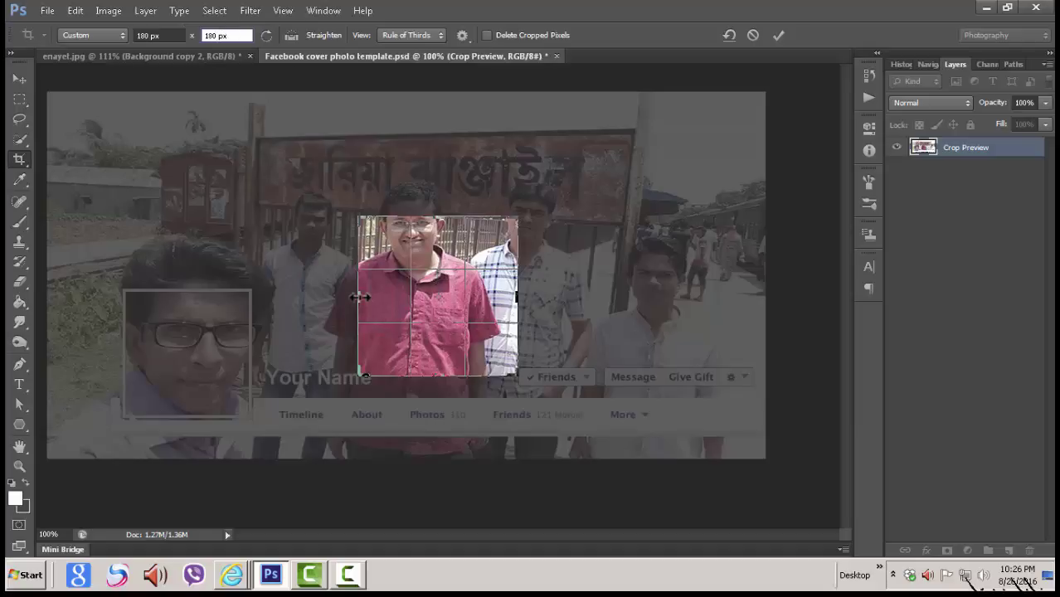
- Drag the crop box's edges so the square frames the face in the profile-picture box
{"action": "left_click_drag", "start_coordinate": [359, 297], "coordinate": [260, 305]}
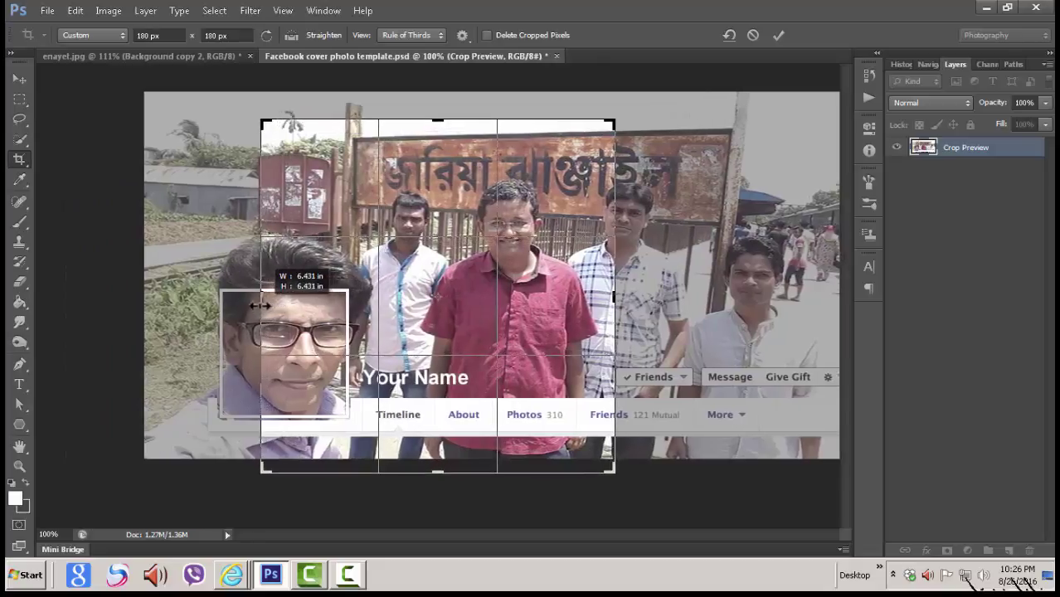
{"action": "left_click_drag", "start_coordinate": [260, 305], "coordinate": [229, 303]}
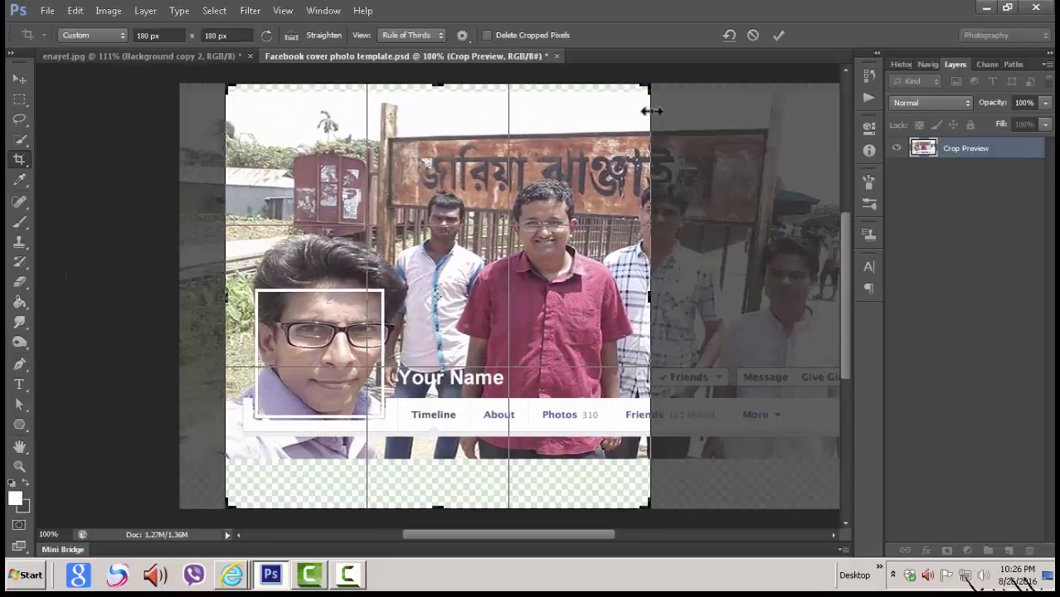
{"action": "left_click_drag", "start_coordinate": [654, 86], "coordinate": [522, 167]}
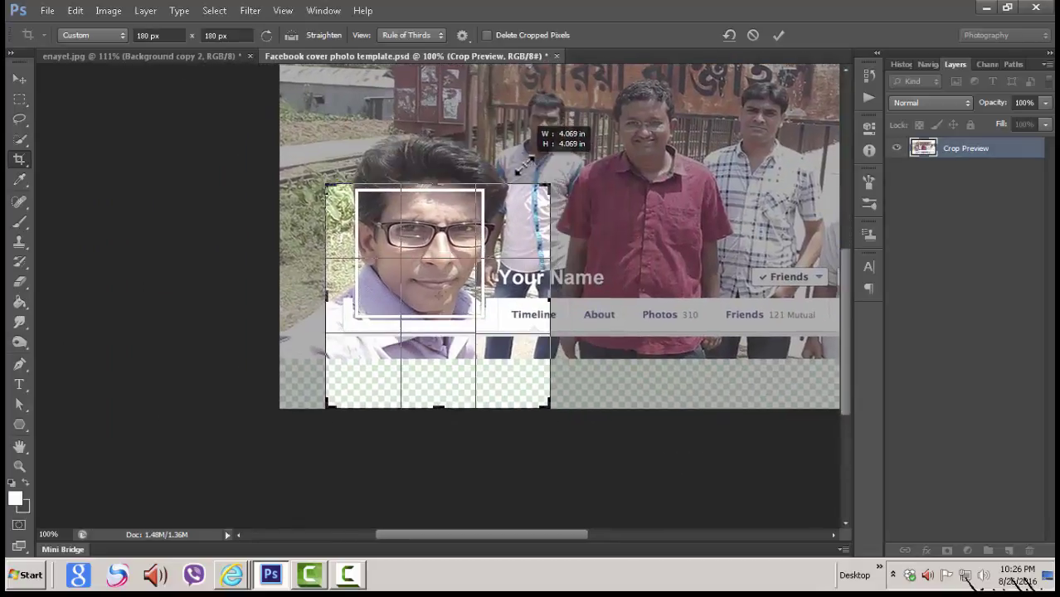
{"action": "left_click_drag", "start_coordinate": [522, 168], "coordinate": [525, 171]}
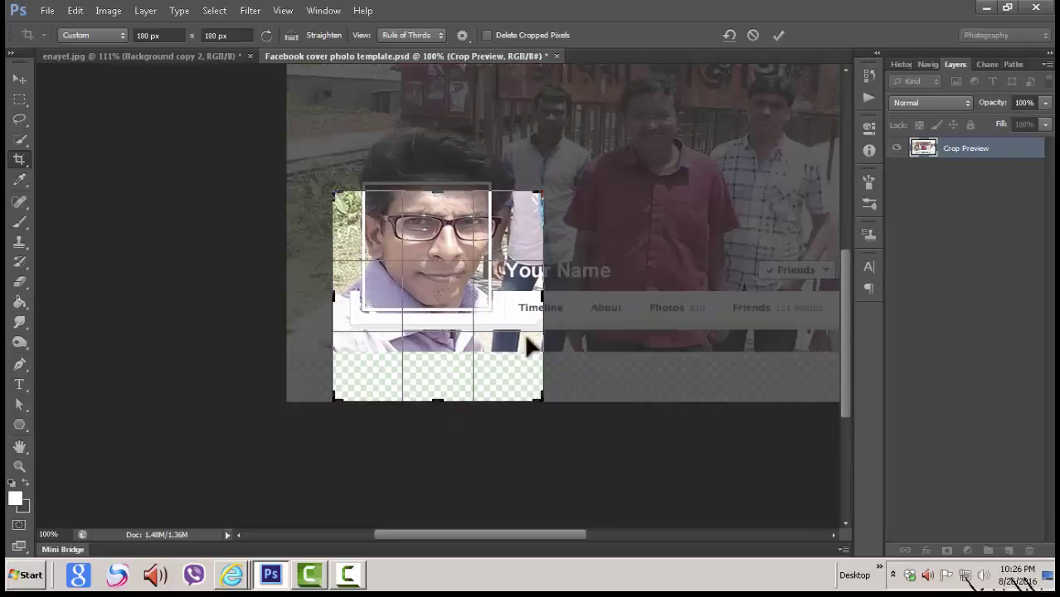
{"action": "left_click_drag", "start_coordinate": [440, 400], "coordinate": [438, 357]}
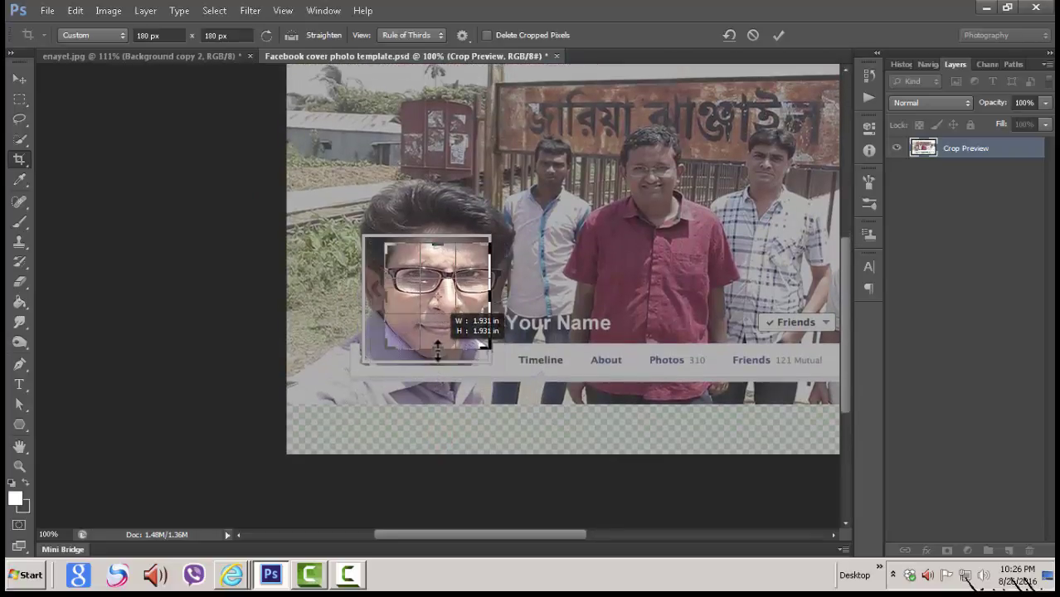
{"action": "left_click_drag", "start_coordinate": [438, 357], "coordinate": [438, 354]}
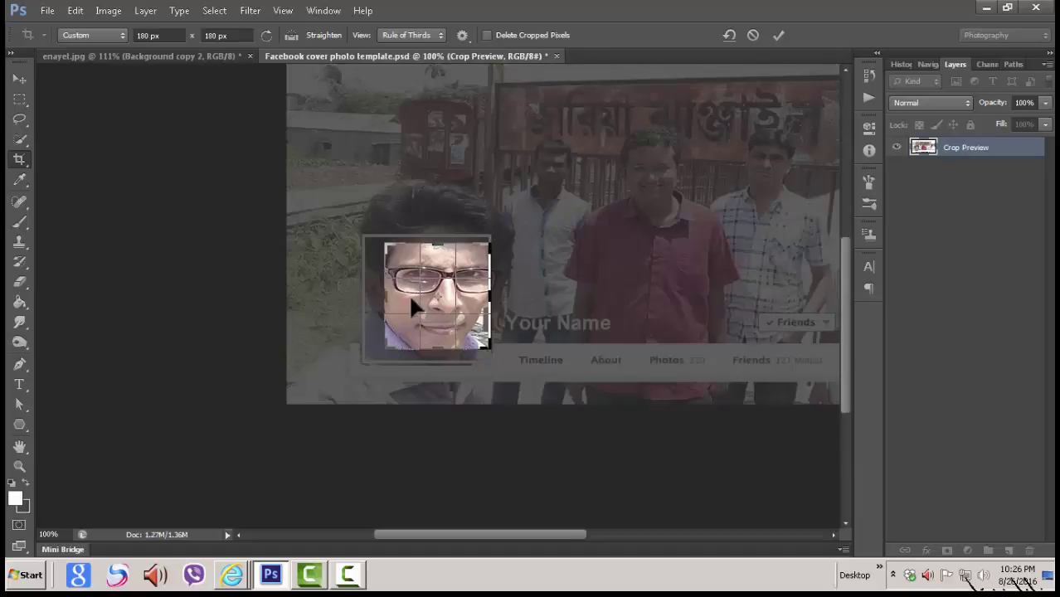
{"action": "left_click_drag", "start_coordinate": [384, 295], "coordinate": [379, 295]}
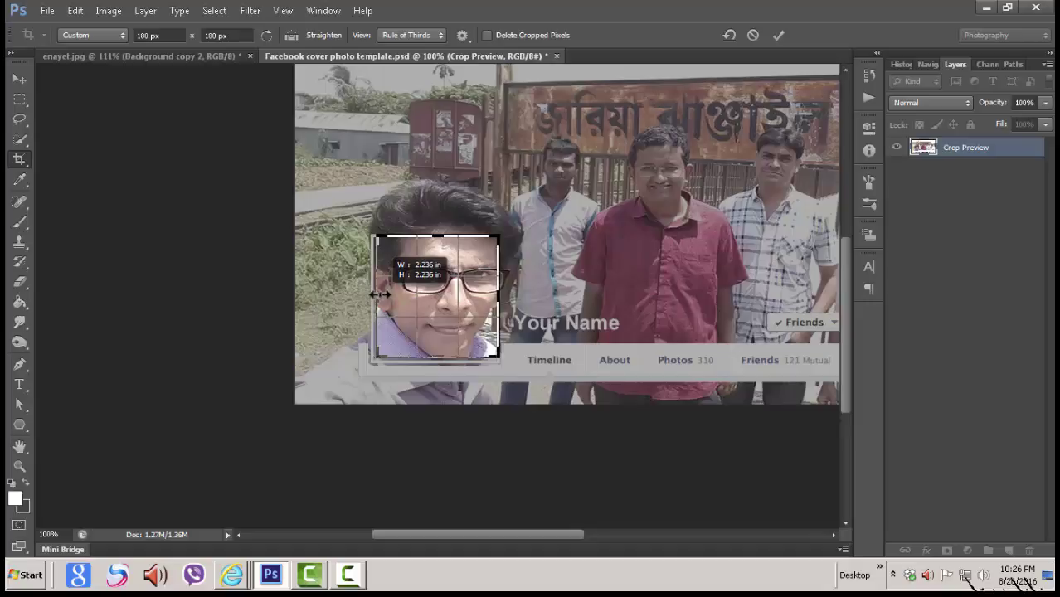
{"action": "key", "text": "ctrl"}
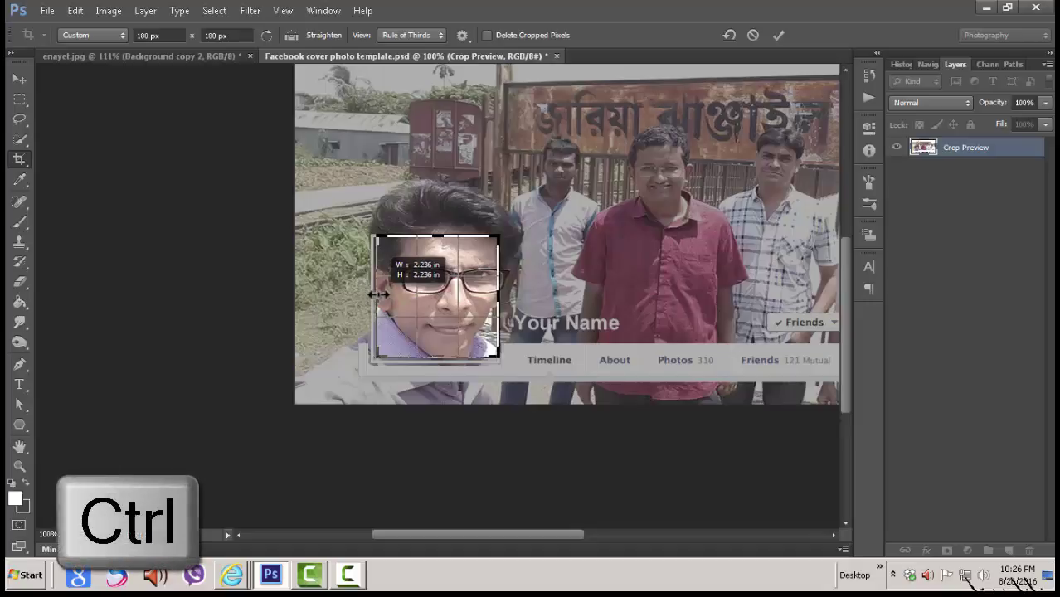
{"action": "left_click_drag", "start_coordinate": [379, 295], "coordinate": [379, 295]}
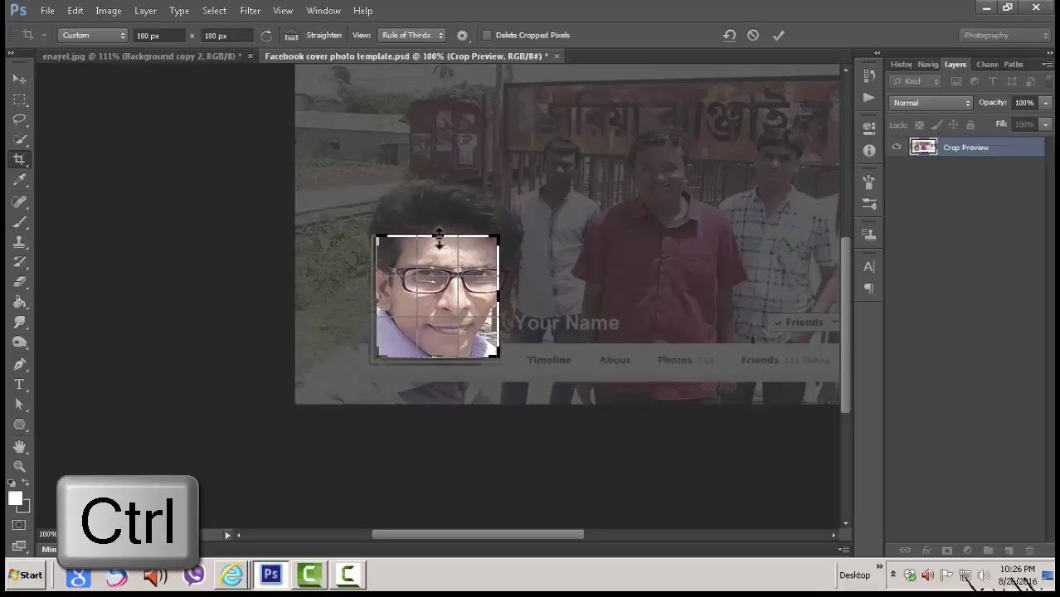
{"action": "left_click_drag", "start_coordinate": [438, 236], "coordinate": [438, 237]}
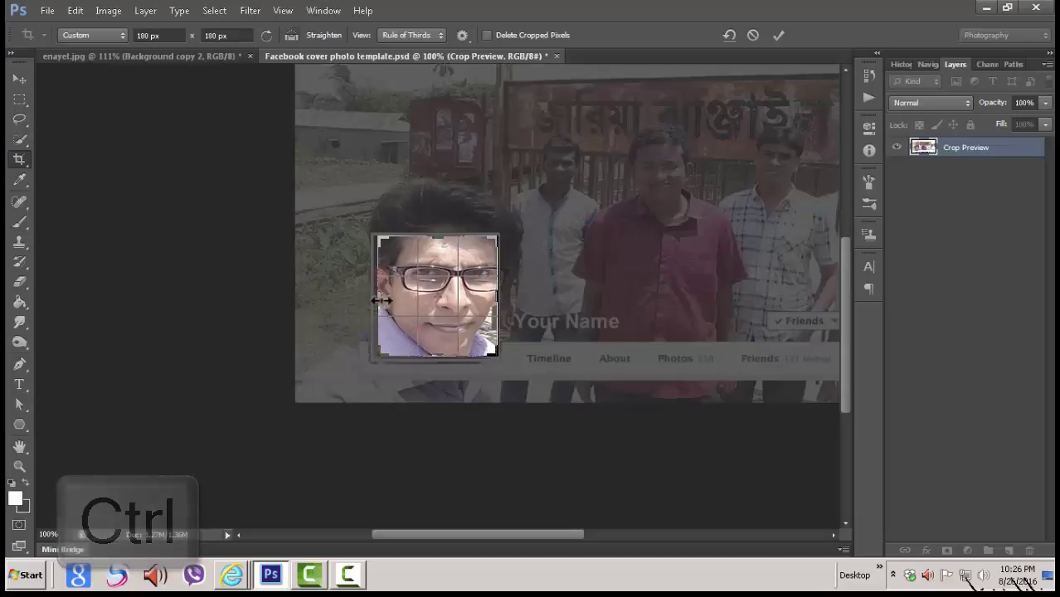
- Nudge the crop square's left, right and bottom edges slightly to snugly fit the face
{"action": "key", "text": "ctrl"}
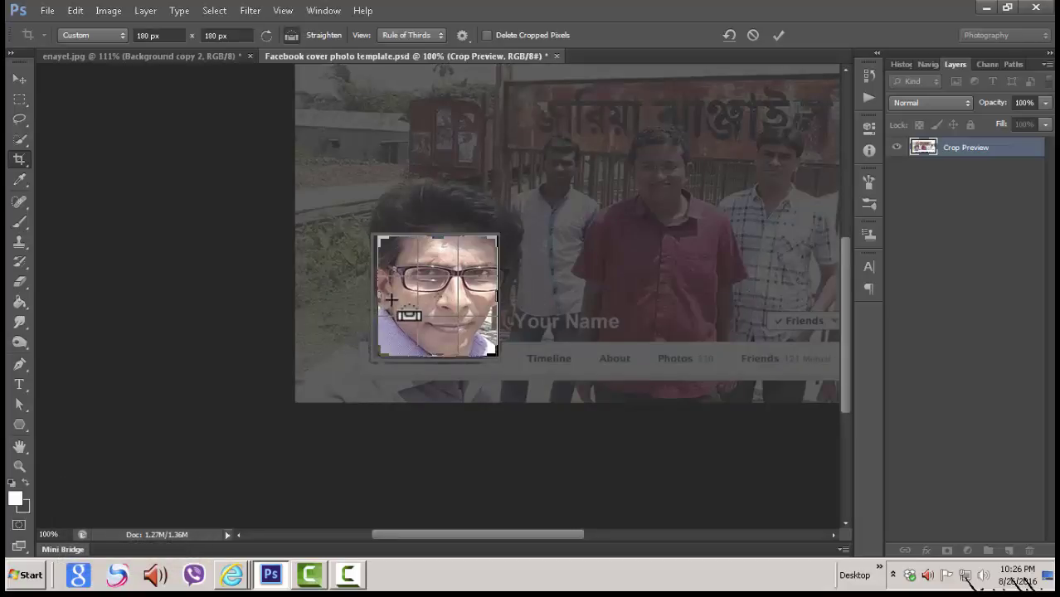
{"action": "left_click", "coordinate": [384, 299]}
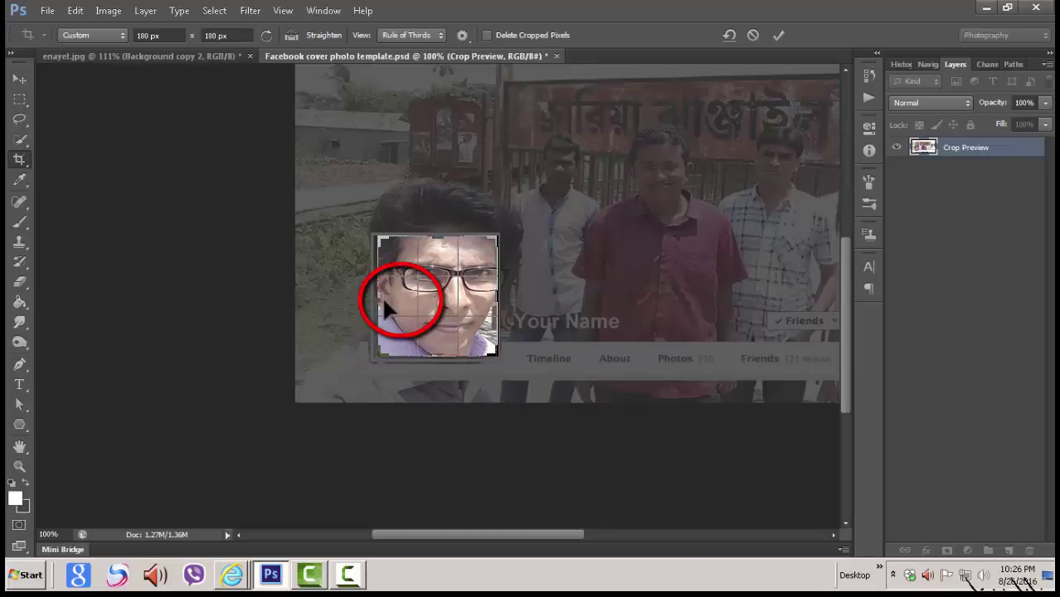
{"action": "key", "text": "ctrl"}
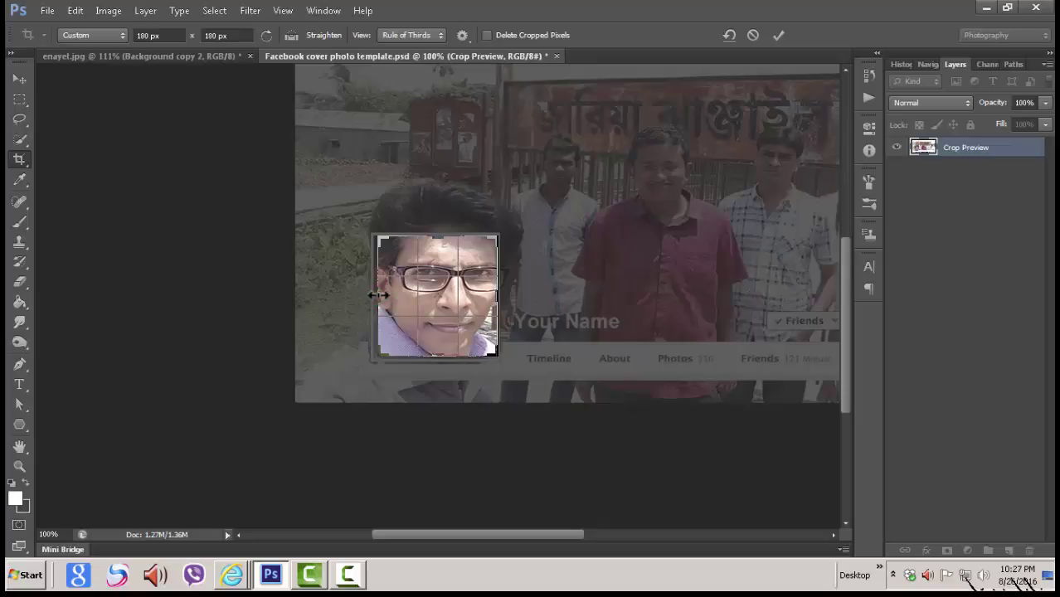
{"action": "left_click_drag", "start_coordinate": [375, 295], "coordinate": [377, 297]}
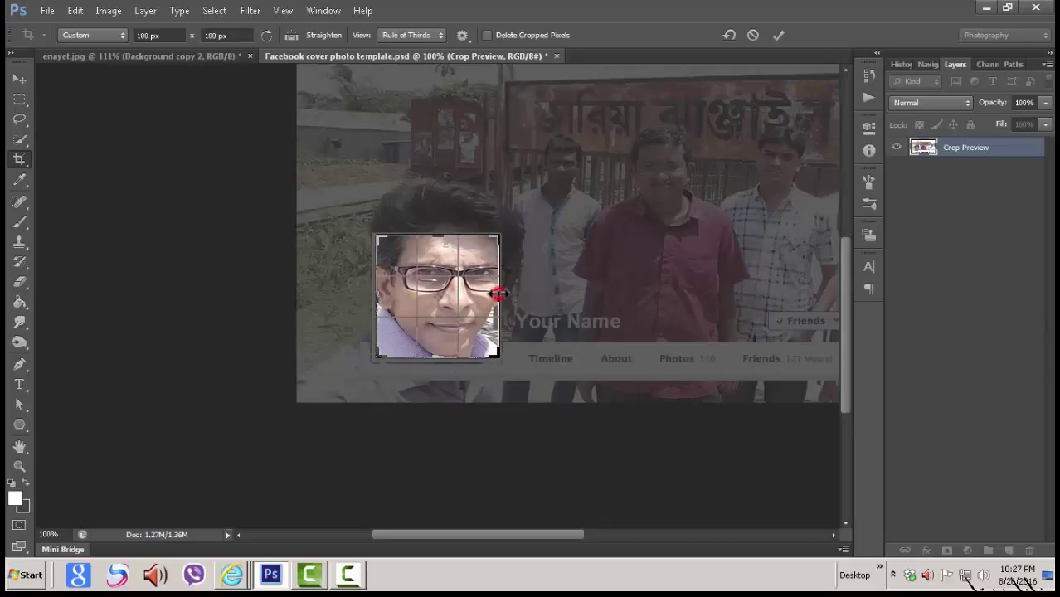
{"action": "left_click_drag", "start_coordinate": [498, 294], "coordinate": [498, 295]}
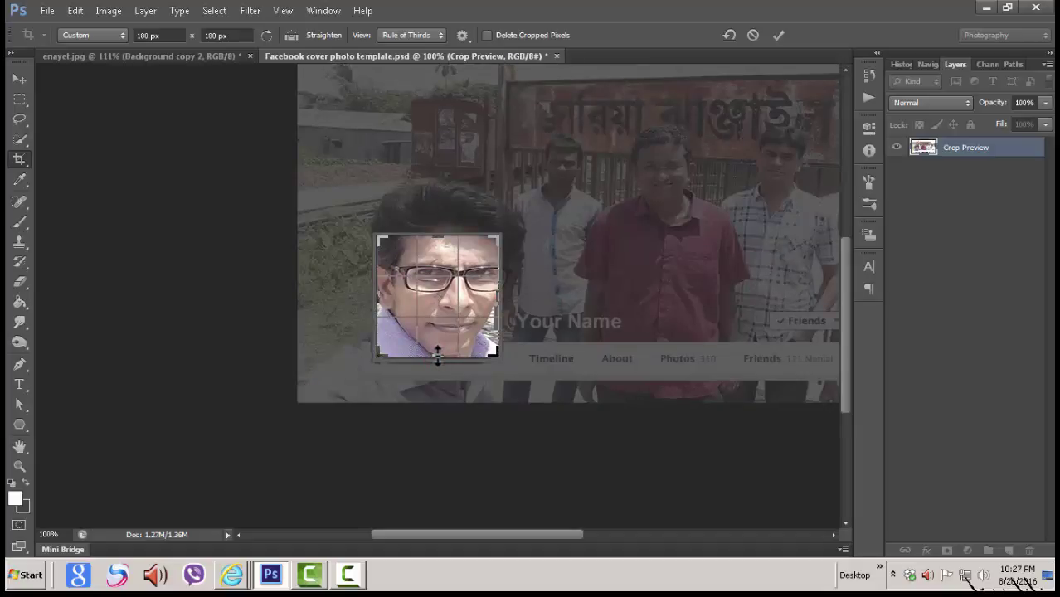
{"action": "left_click_drag", "start_coordinate": [437, 355], "coordinate": [438, 357]}
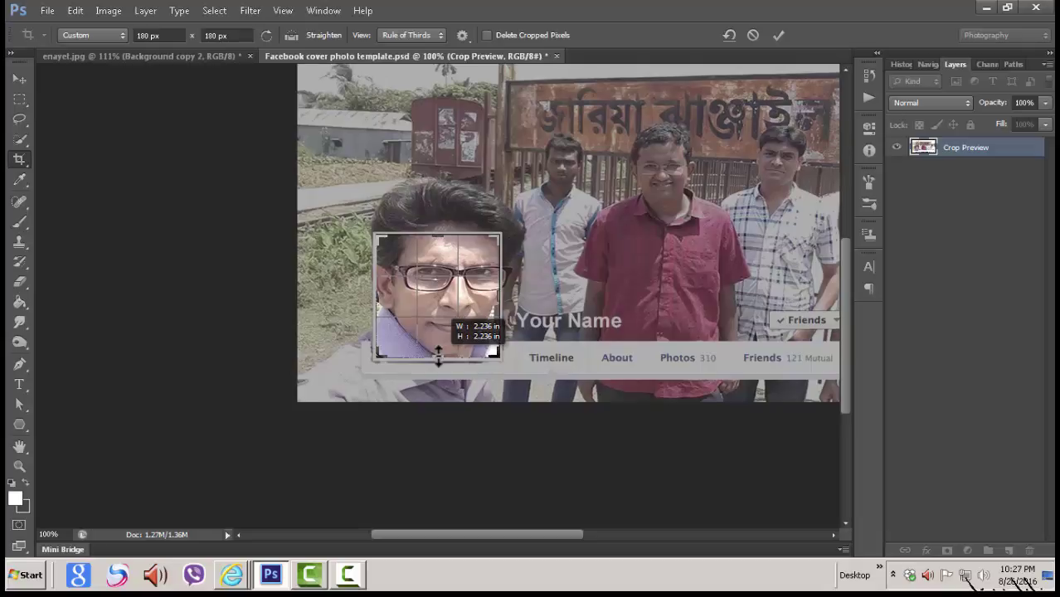
{"action": "left_click_drag", "start_coordinate": [438, 355], "coordinate": [441, 358]}
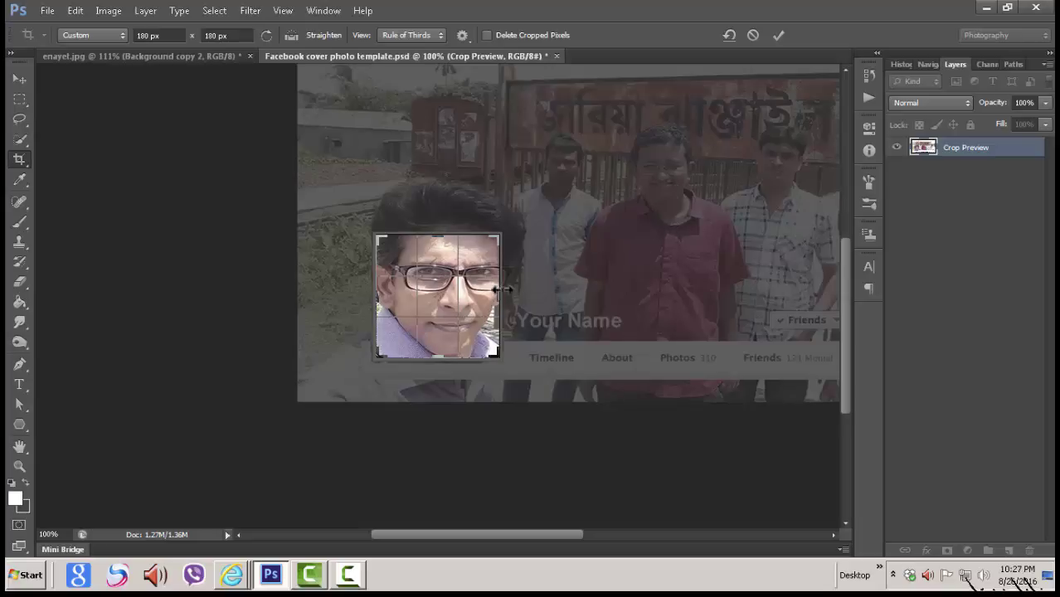
- Apply the 180 × 180 face crop and switch to the Move tool
{"action": "left_click", "coordinate": [779, 35]}
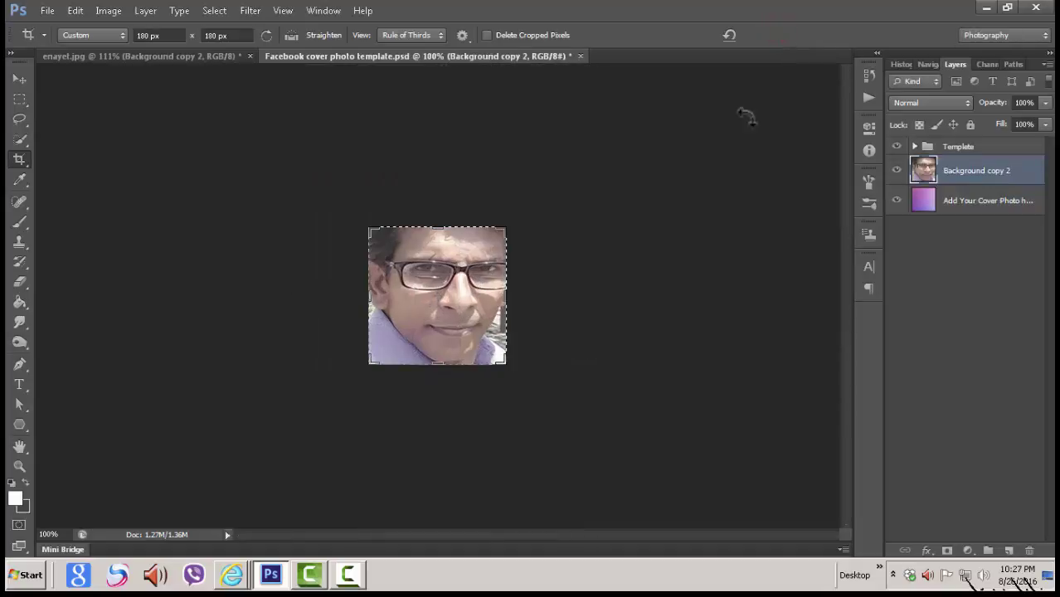
{"action": "left_click", "coordinate": [20, 83]}
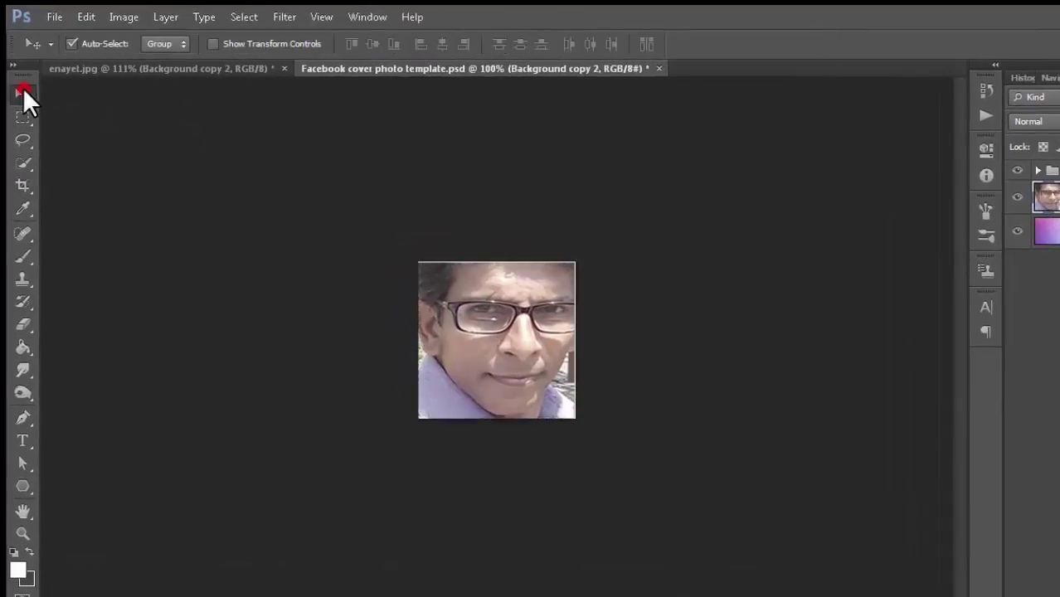
{"action": "scroll", "coordinate": [730, 400], "scroll_direction": "up", "scroll_amount": 5}
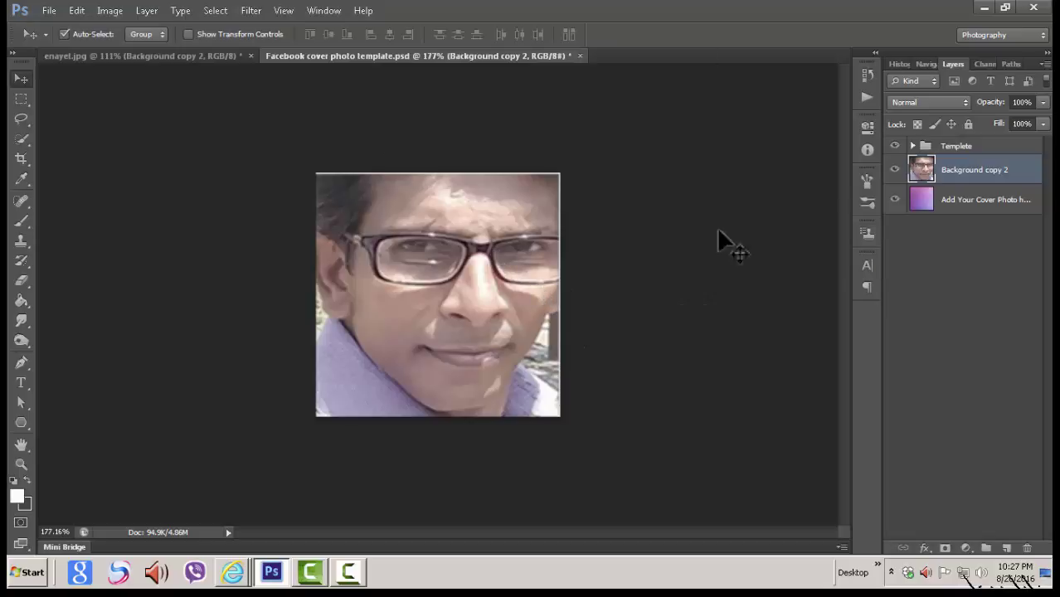
- Save for Web as a Very High quality JPEG, replacing cov.jpg on the Desktop
{"action": "left_click", "coordinate": [49, 10]}
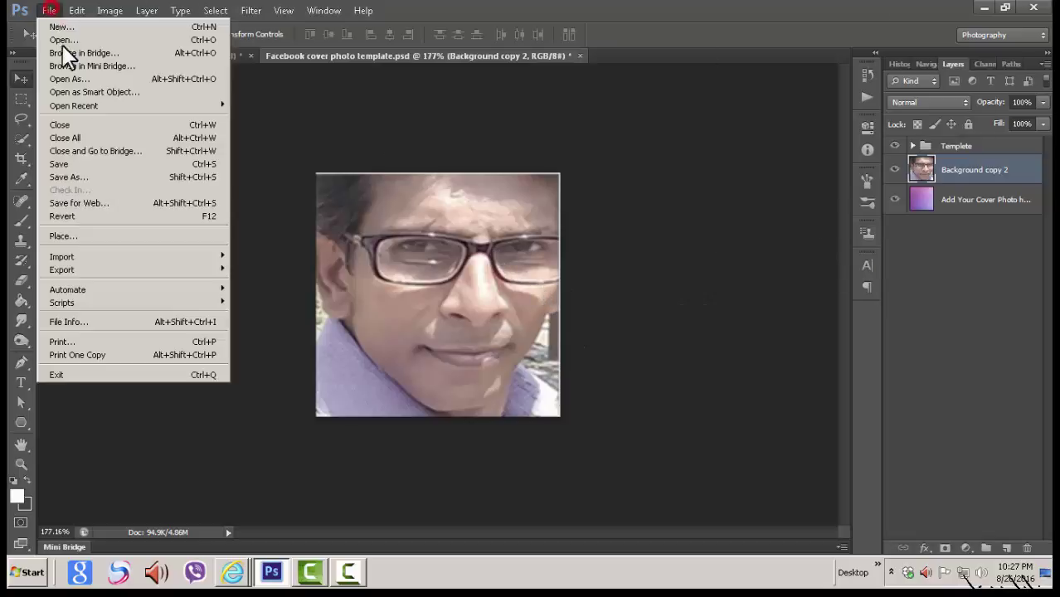
{"action": "left_click", "coordinate": [85, 203]}
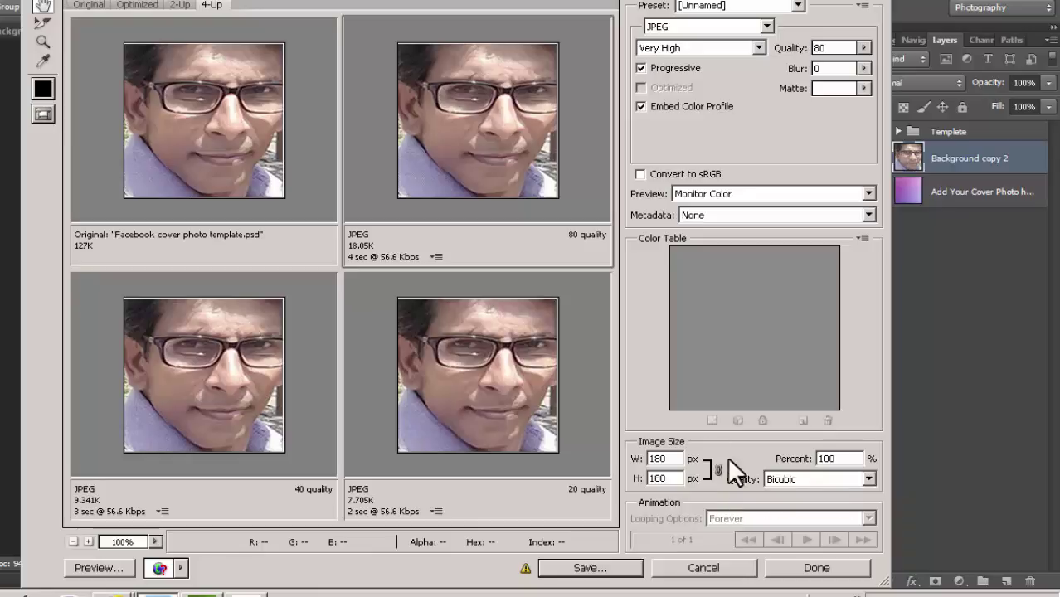
{"action": "left_click", "coordinate": [618, 571]}
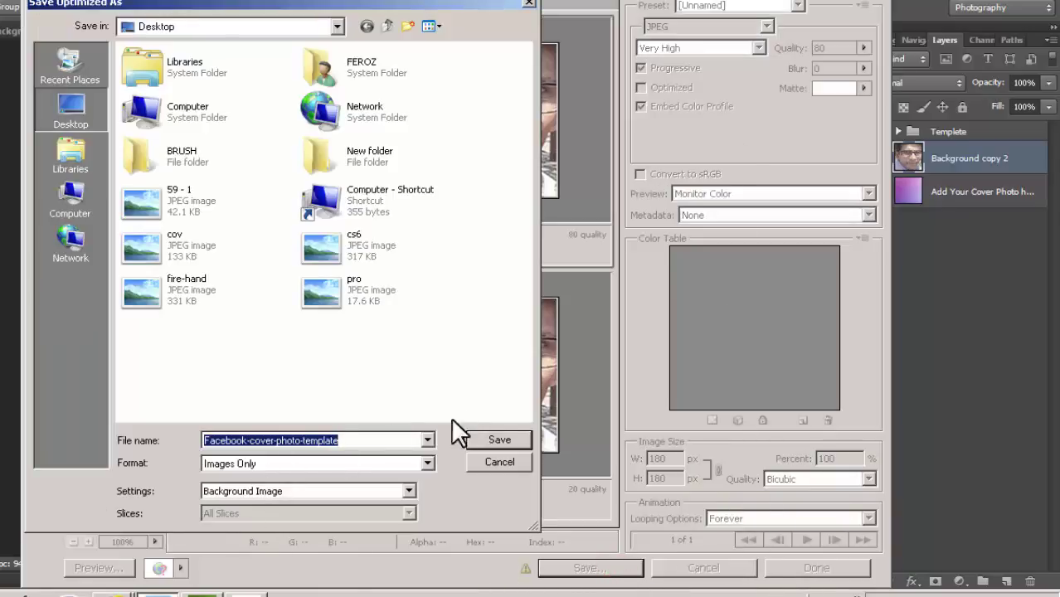
{"action": "left_click", "coordinate": [135, 245]}
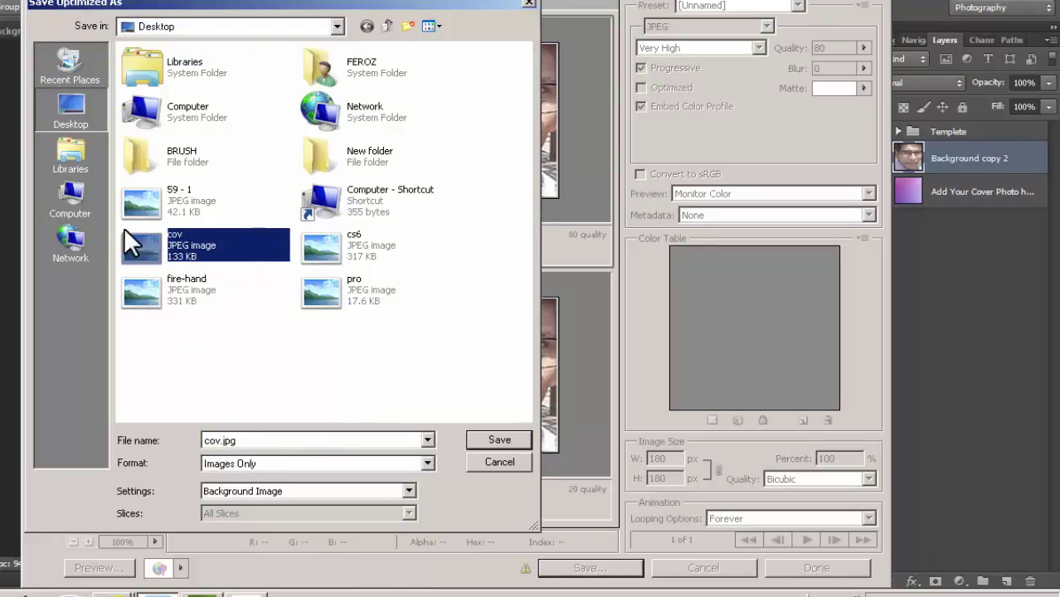
{"action": "left_click", "coordinate": [496, 440]}
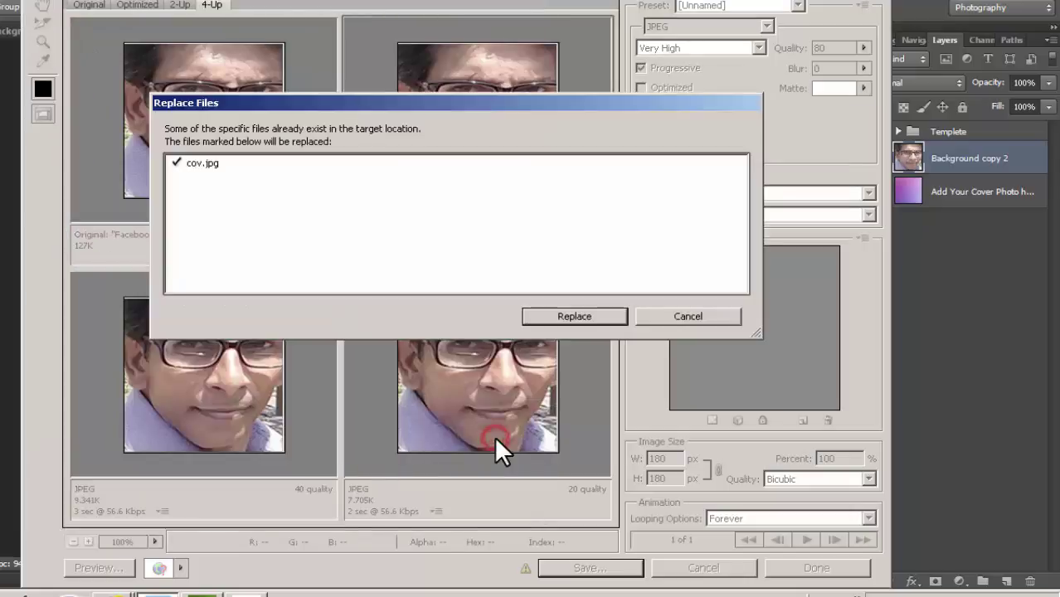
{"action": "left_click", "coordinate": [573, 316]}
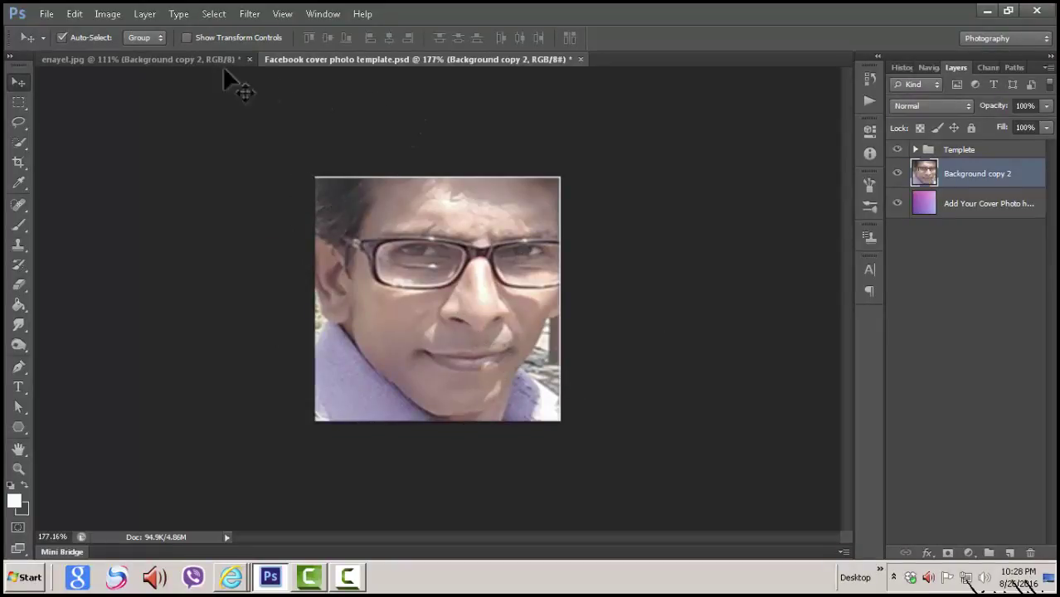
- Export the face crop via Save for Web as JPEG, replacing pro.jpg on the Desktop
{"action": "left_click", "coordinate": [47, 11]}
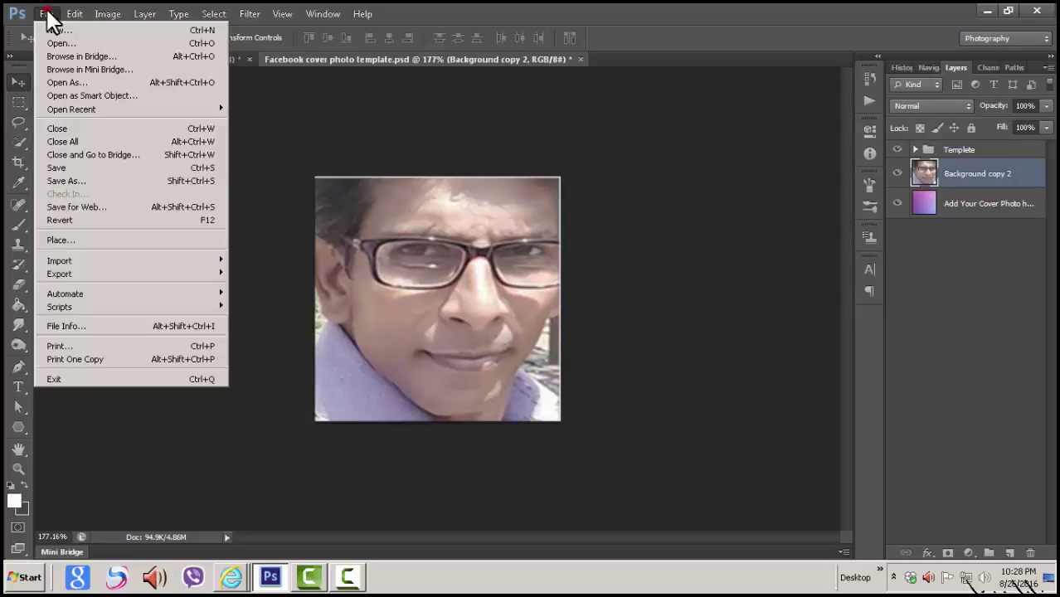
{"action": "left_click", "coordinate": [135, 201]}
{"action": "left_click", "coordinate": [644, 541]}
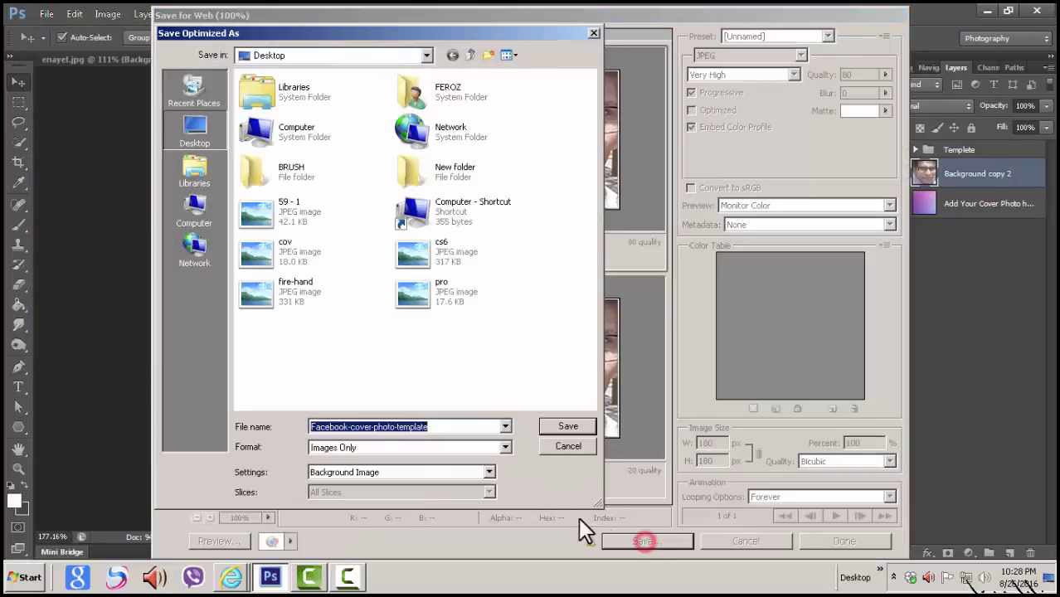
{"action": "left_click", "coordinate": [423, 292]}
{"action": "left_click", "coordinate": [574, 426]}
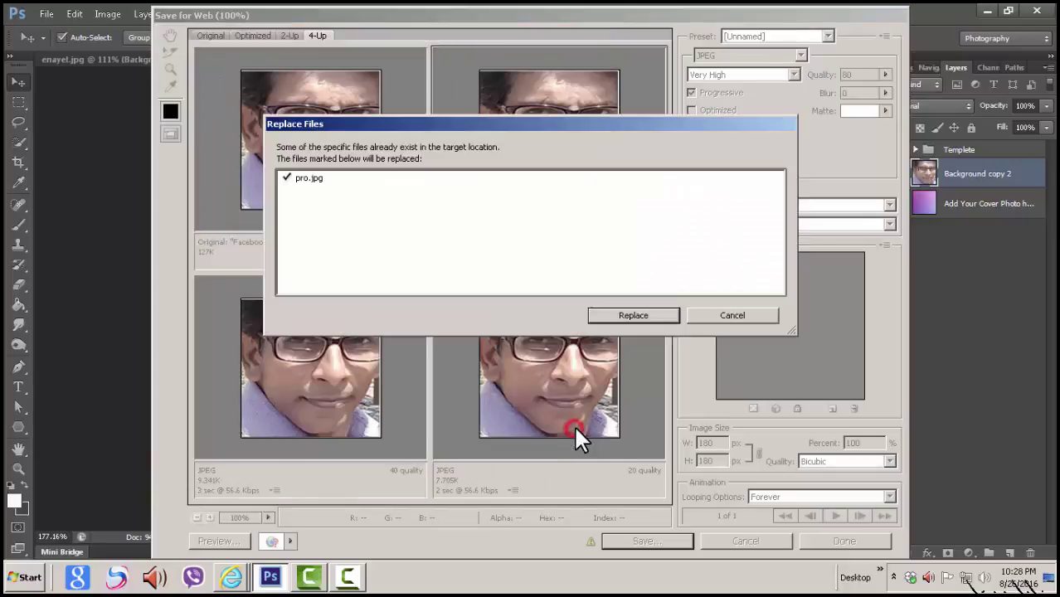
{"action": "left_click", "coordinate": [635, 316]}
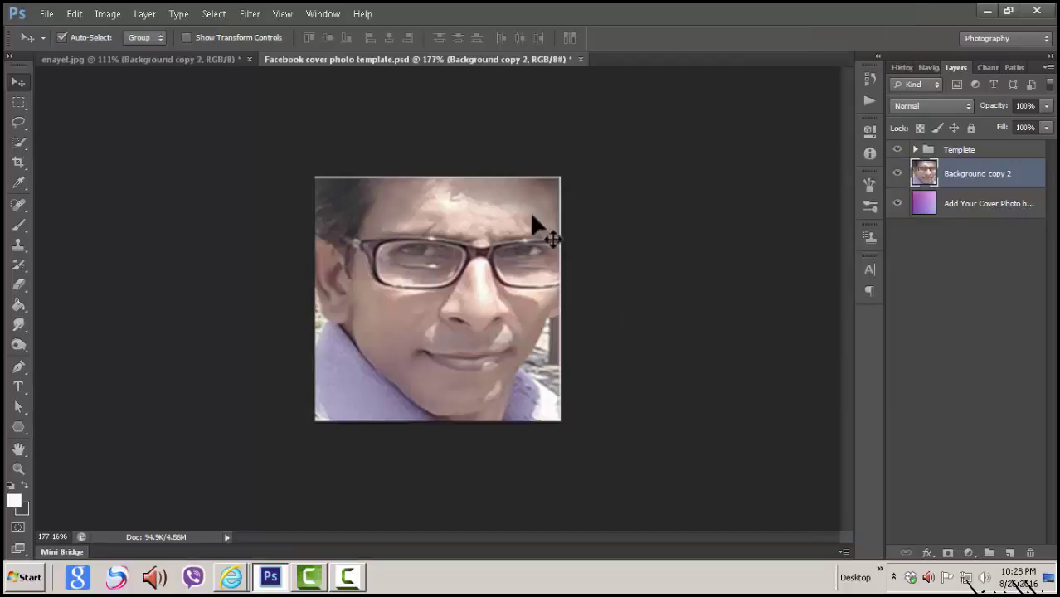
- Delete the Crop history state to restore the uncropped cover, then view it at 100%
{"action": "left_click", "coordinate": [869, 79]}
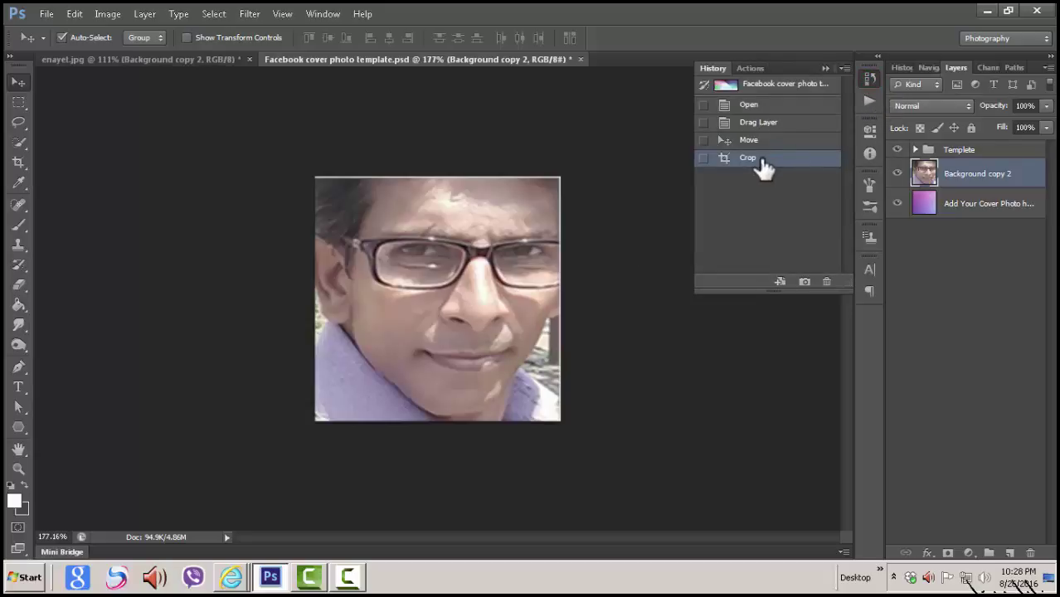
{"action": "left_click", "coordinate": [827, 284]}
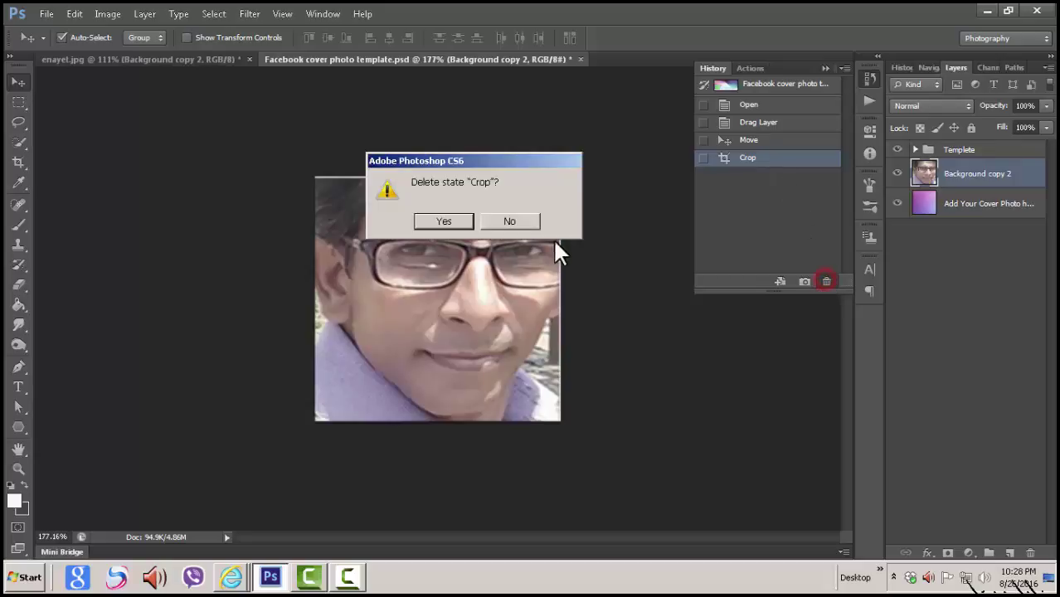
{"action": "left_click", "coordinate": [450, 222]}
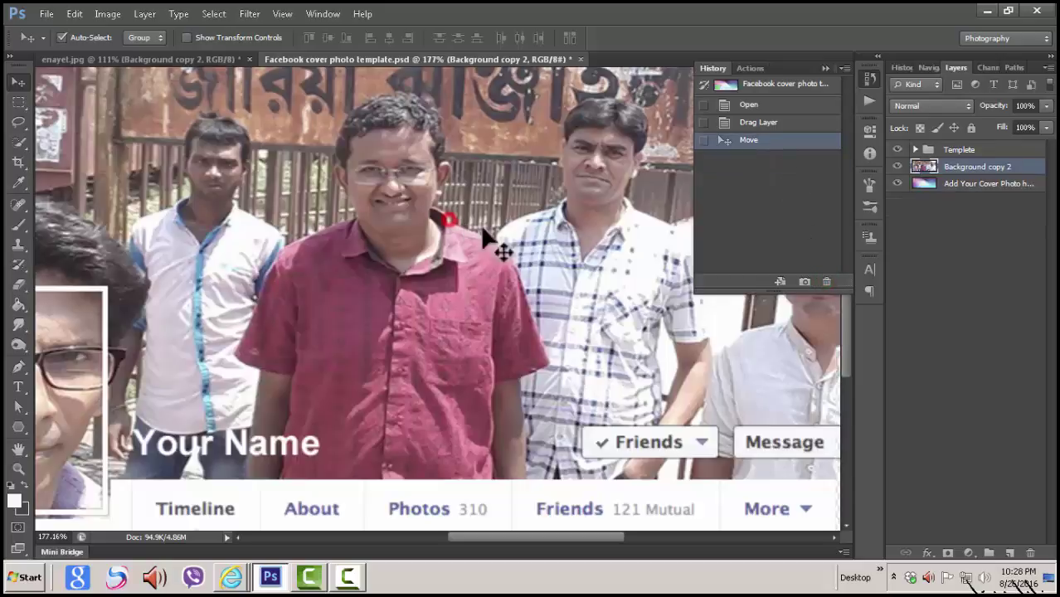
{"action": "left_click", "coordinate": [823, 68]}
{"action": "key", "text": "ctrl+0"}
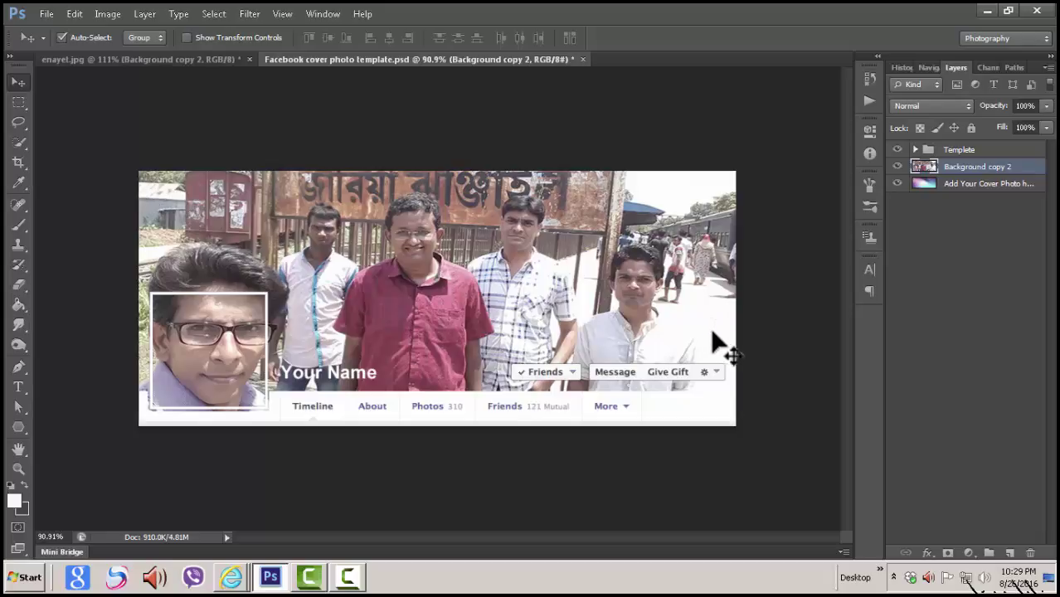
{"action": "key", "text": "ctrl+1"}
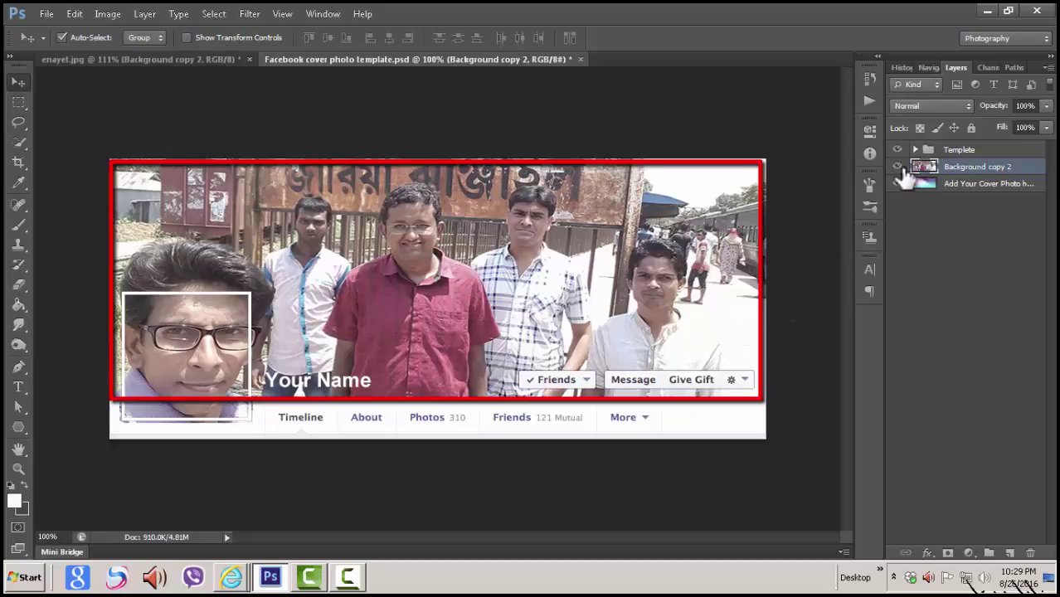
- Set the Crop tool to the 851 px × 315 px cover preset
{"action": "left_click", "coordinate": [18, 161]}
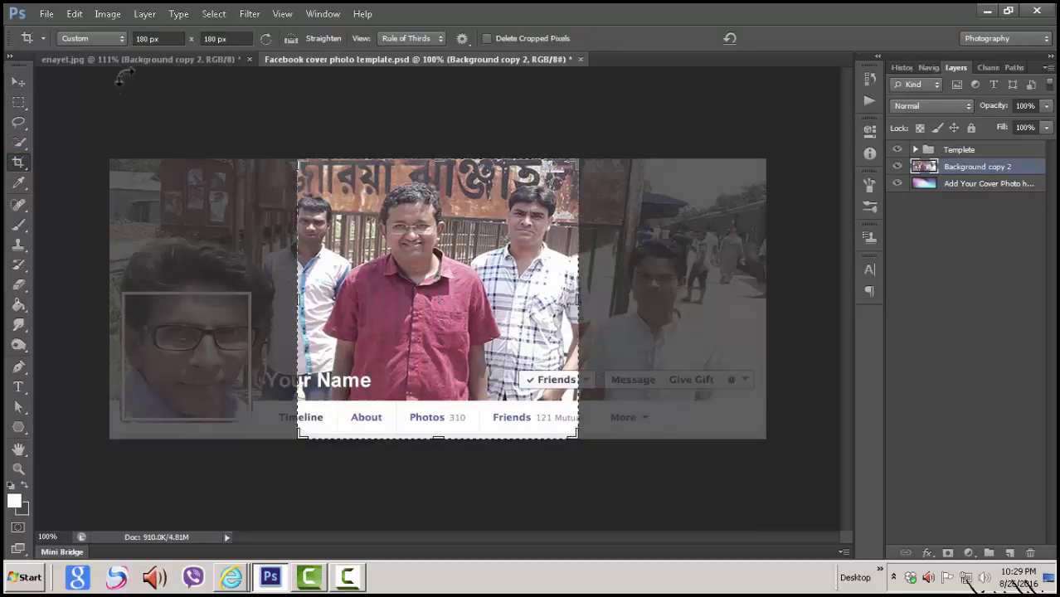
{"action": "left_click", "coordinate": [119, 38]}
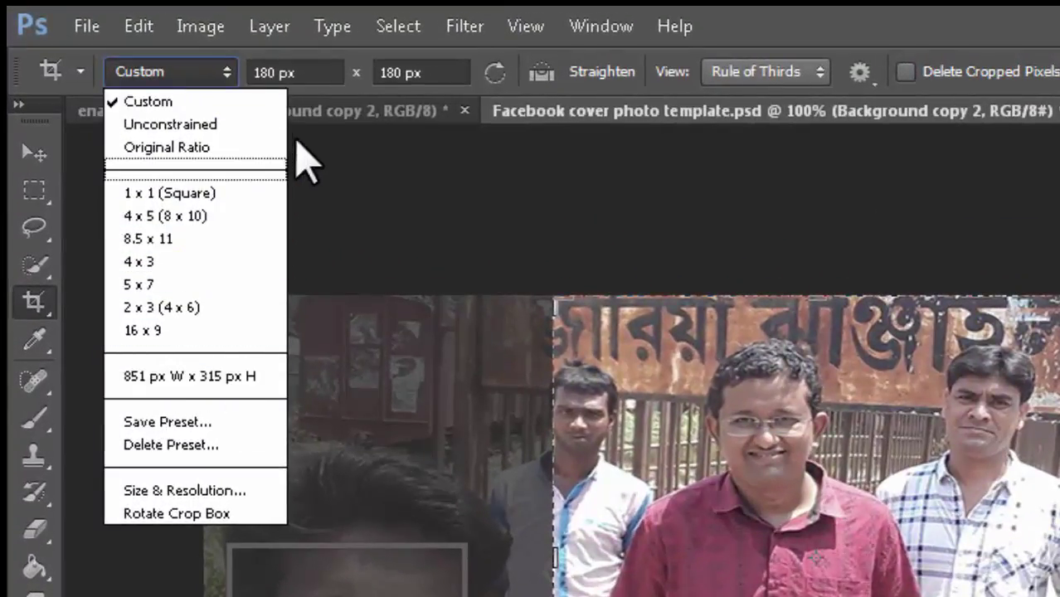
{"action": "left_click", "coordinate": [249, 377]}
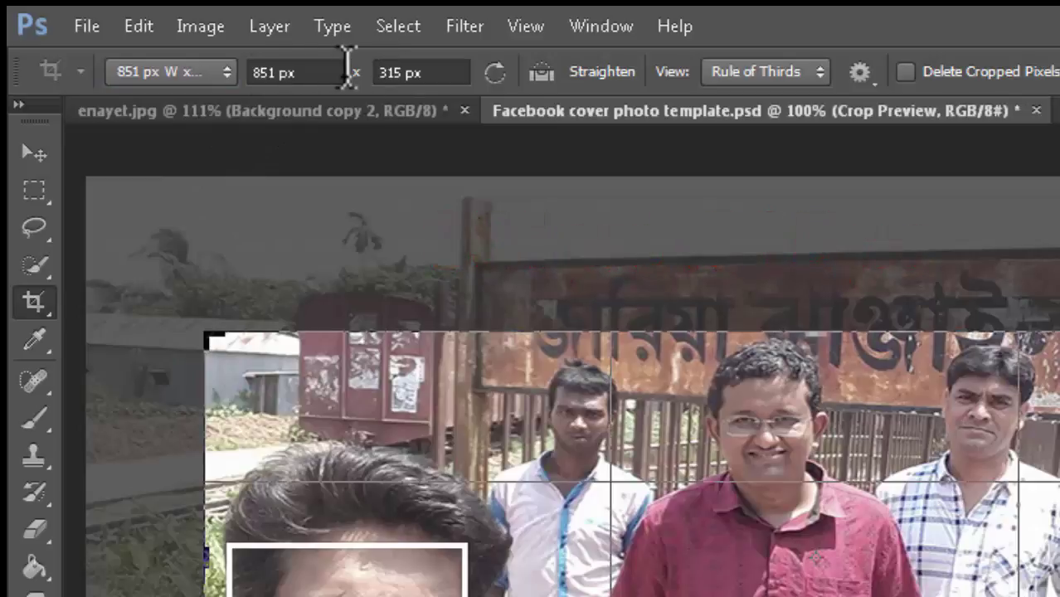
{"action": "left_click", "coordinate": [318, 72]}
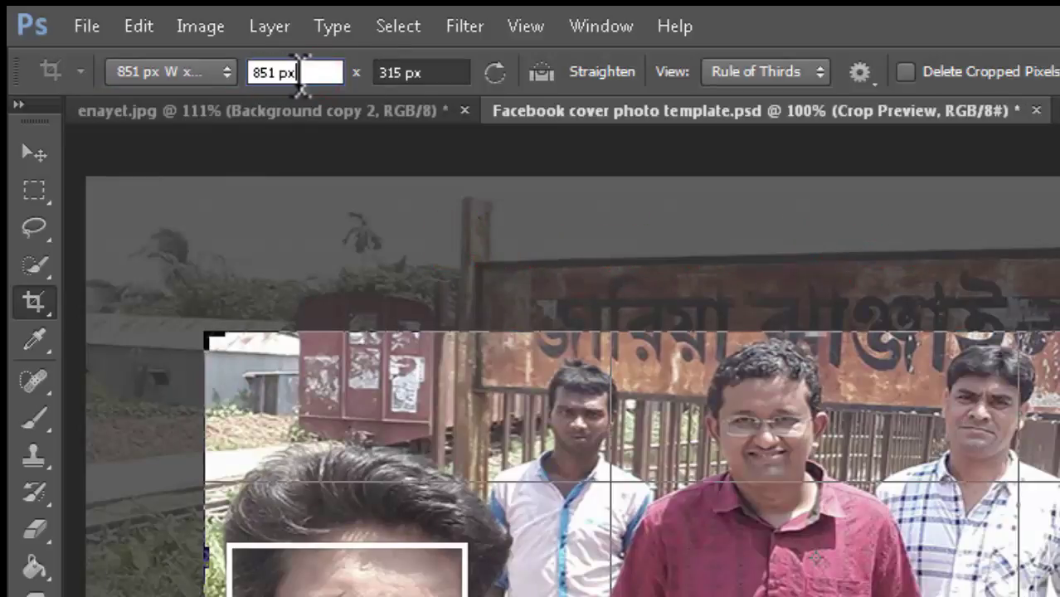
{"action": "left_click", "coordinate": [432, 73]}
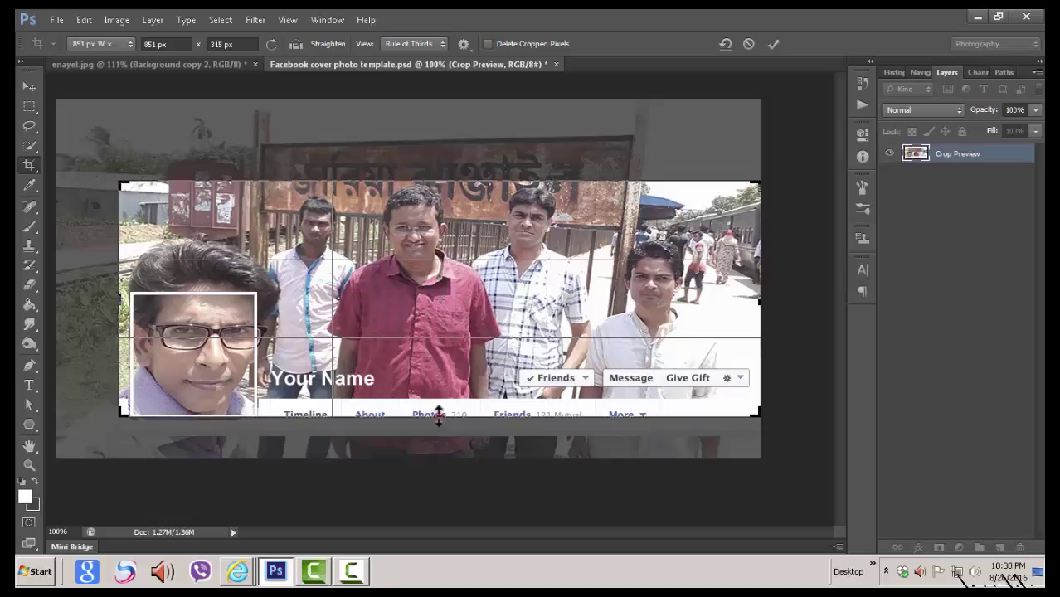
- Adjust the crop box's bottom, right and left edges over the group photo
{"action": "left_click_drag", "start_coordinate": [439, 417], "coordinate": [440, 407]}
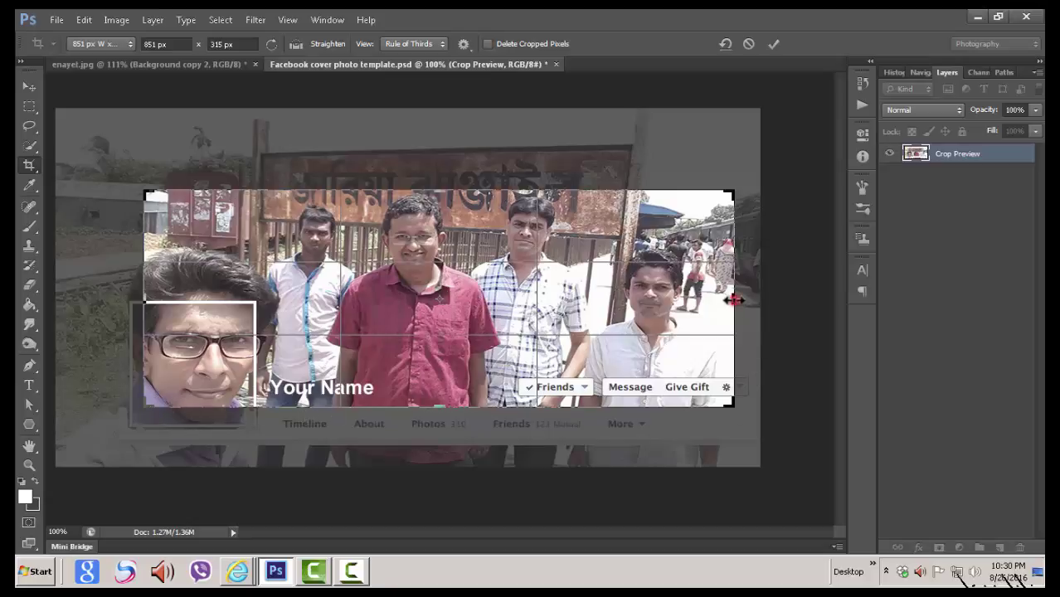
{"action": "left_click_drag", "start_coordinate": [734, 301], "coordinate": [746, 296]}
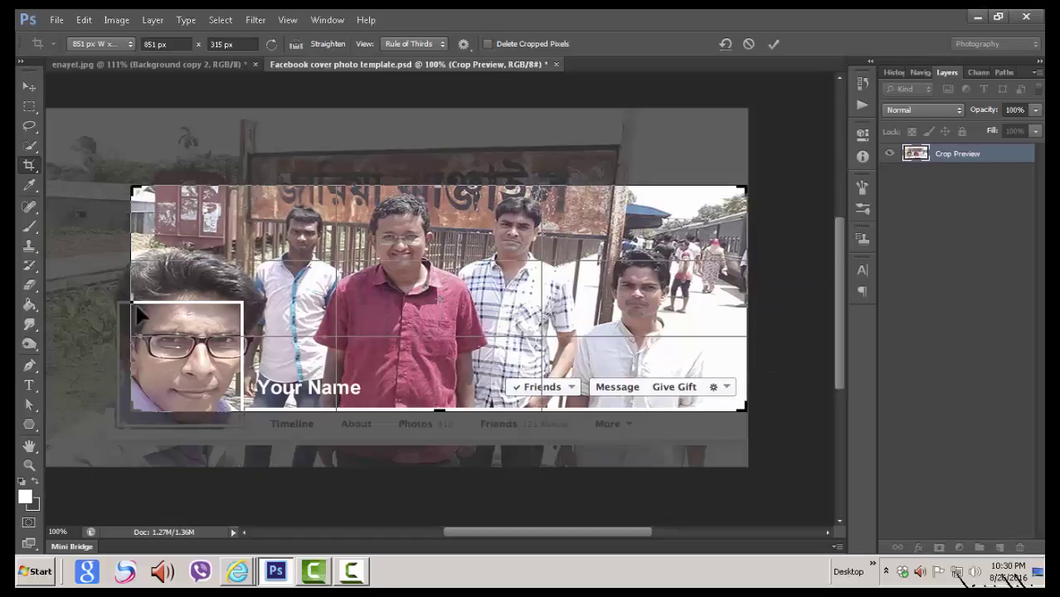
{"action": "left_click_drag", "start_coordinate": [133, 296], "coordinate": [119, 289]}
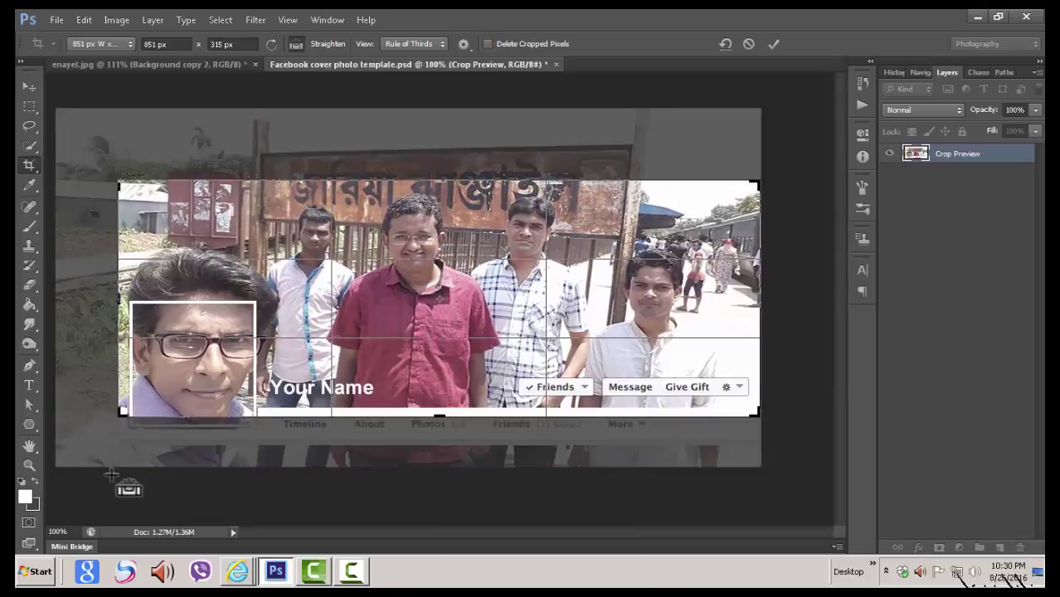
{"action": "left_click_drag", "start_coordinate": [120, 290], "coordinate": [119, 290]}
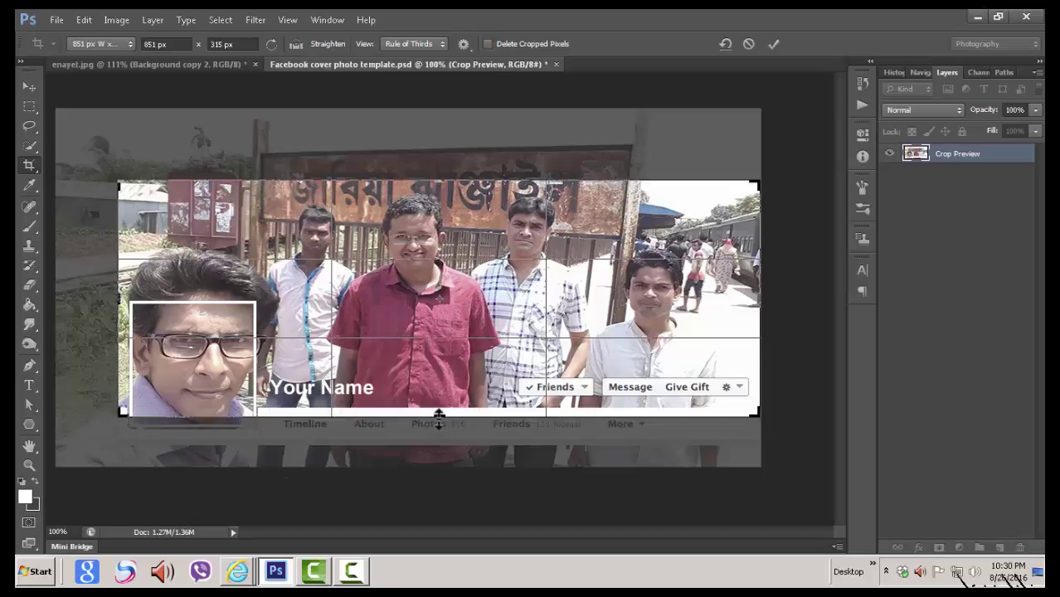
{"action": "left_click_drag", "start_coordinate": [440, 415], "coordinate": [440, 412]}
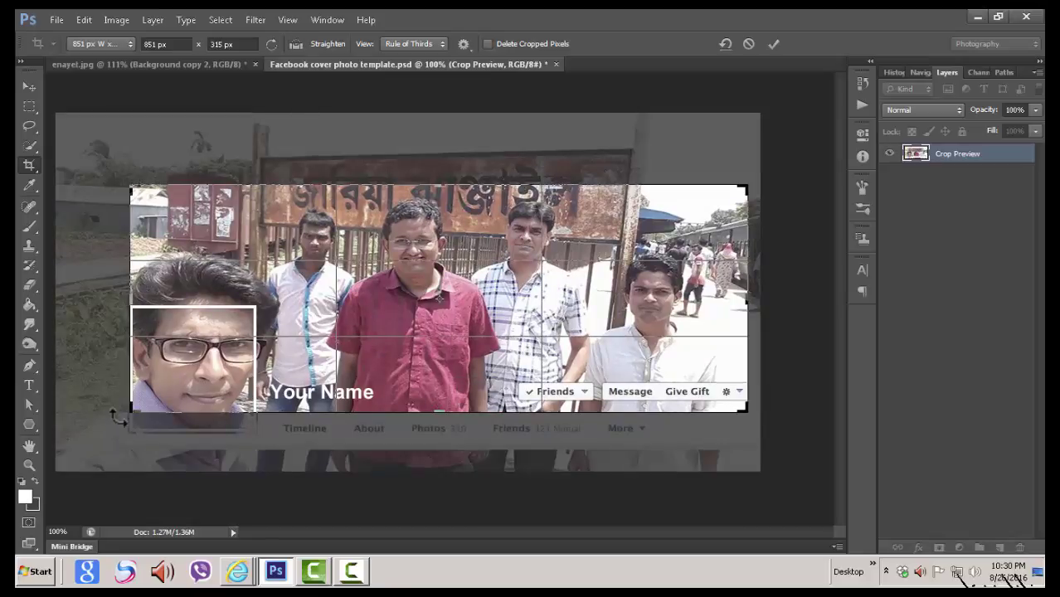
{"action": "left_click", "coordinate": [132, 299]}
{"action": "left_click_drag", "start_coordinate": [132, 299], "coordinate": [124, 299]}
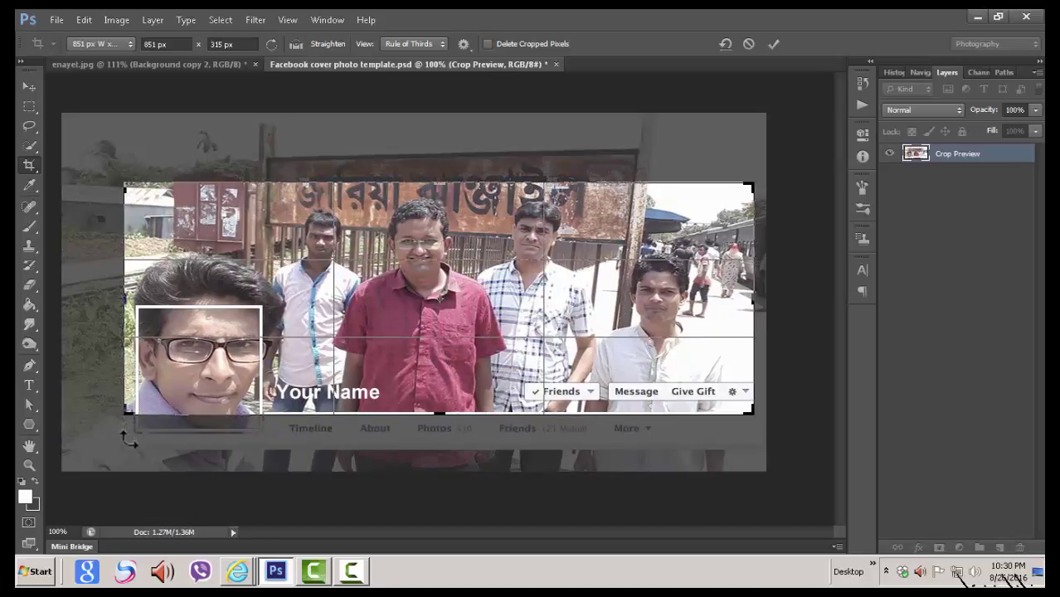
- Tilt the photo slightly, fine-tune the crop edges and commit the 851 × 315 crop
{"action": "left_click_drag", "start_coordinate": [125, 430], "coordinate": [158, 481]}
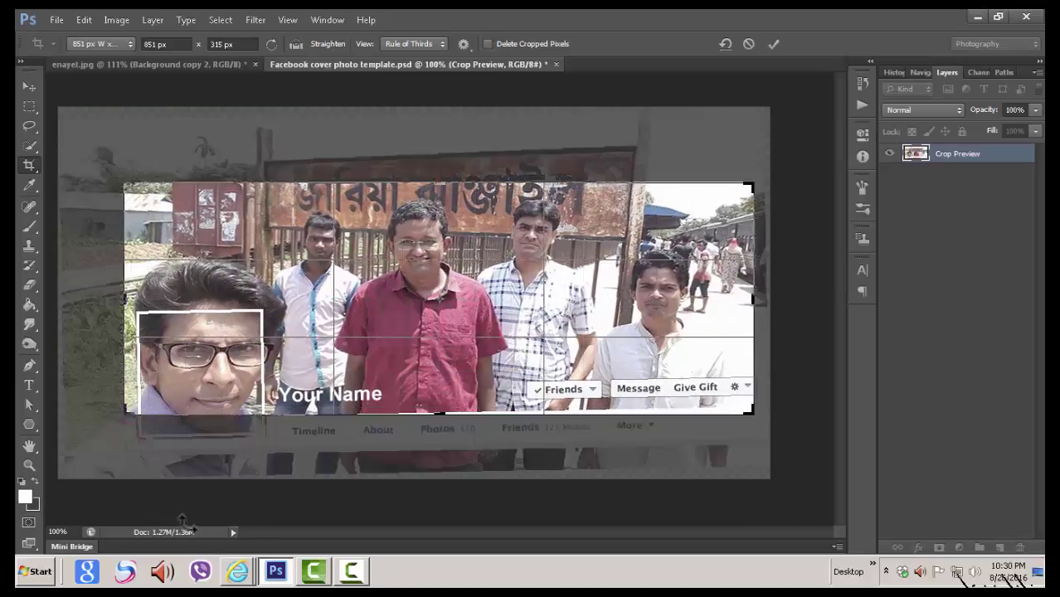
{"action": "left_click_drag", "start_coordinate": [182, 552], "coordinate": [198, 560]}
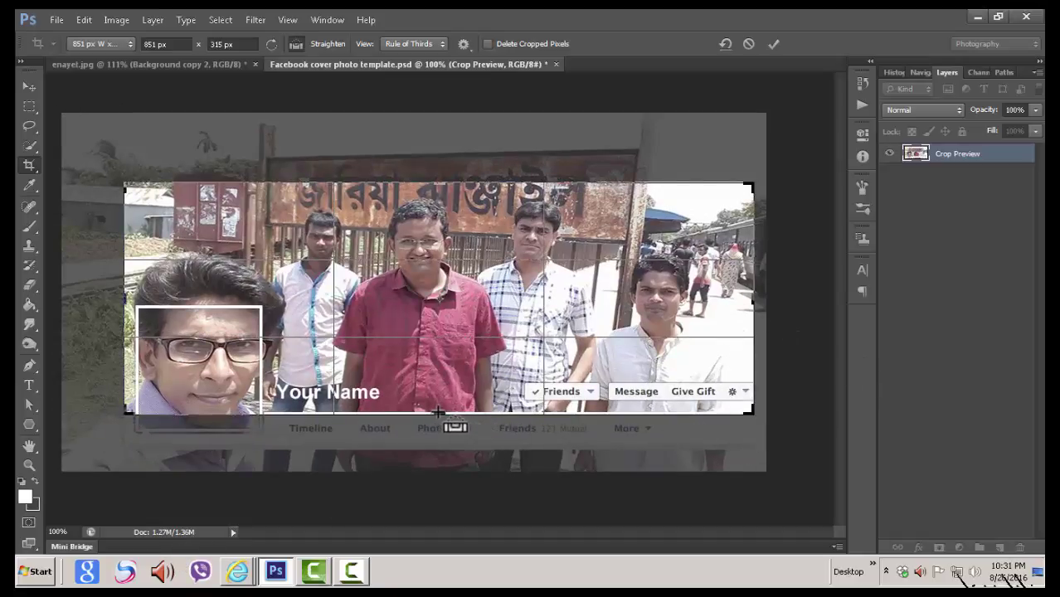
{"action": "left_click_drag", "start_coordinate": [439, 411], "coordinate": [440, 409]}
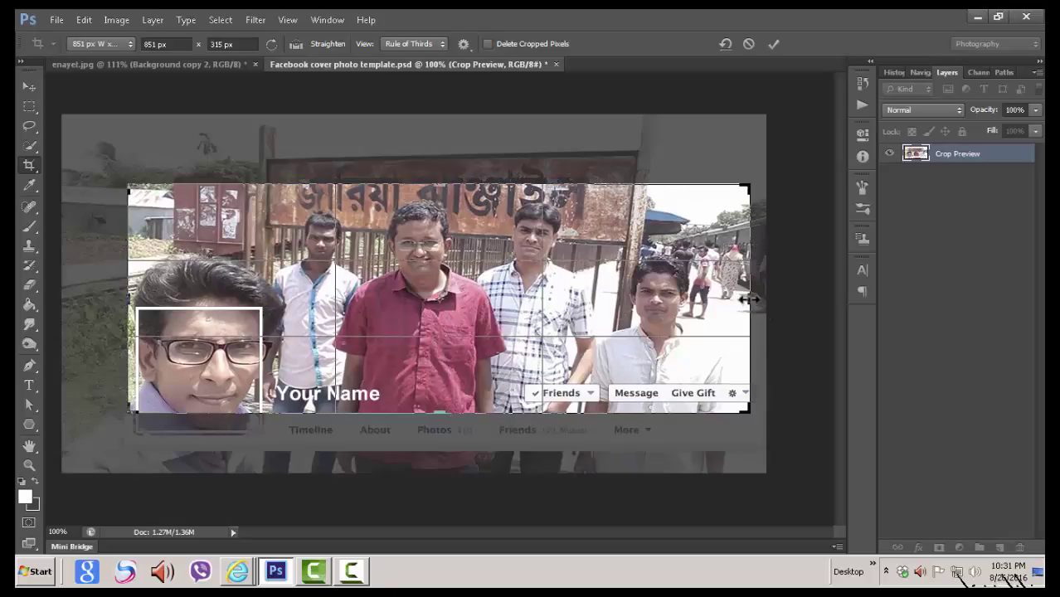
{"action": "left_click_drag", "start_coordinate": [750, 297], "coordinate": [752, 303]}
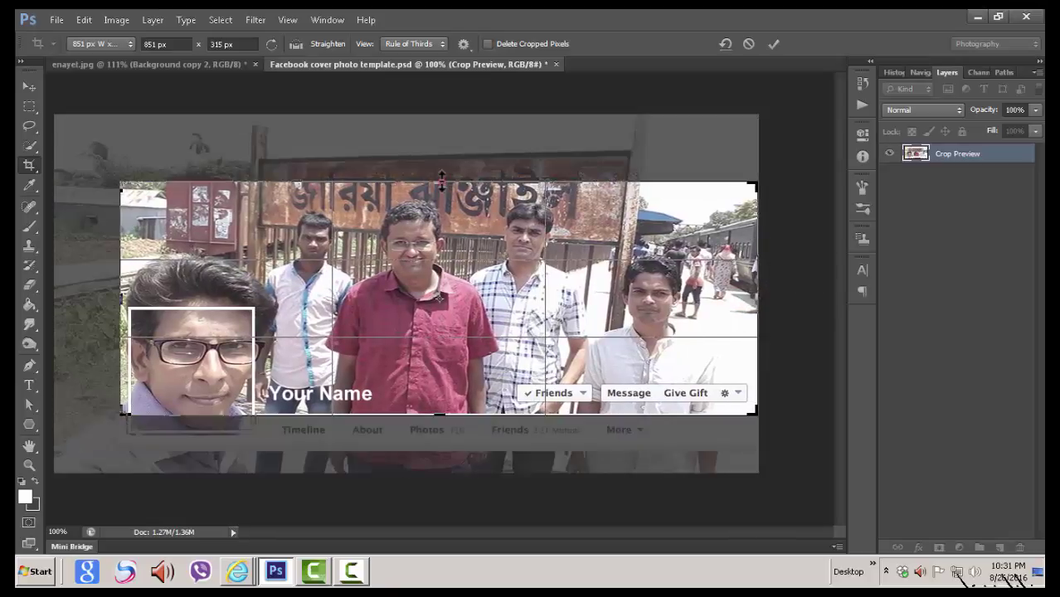
{"action": "left_click_drag", "start_coordinate": [442, 177], "coordinate": [441, 173]}
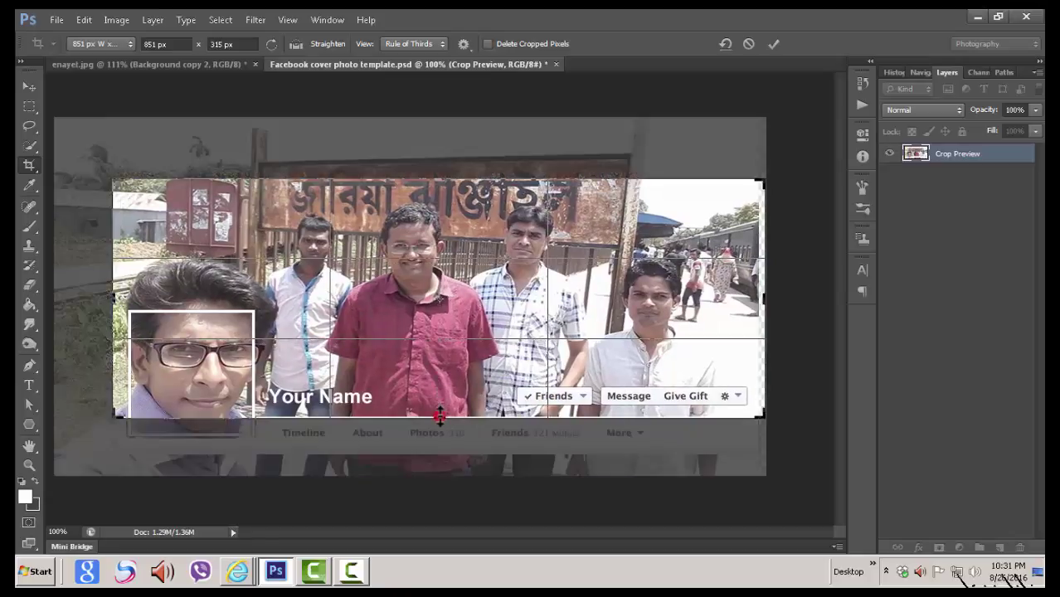
{"action": "left_click_drag", "start_coordinate": [440, 414], "coordinate": [440, 417]}
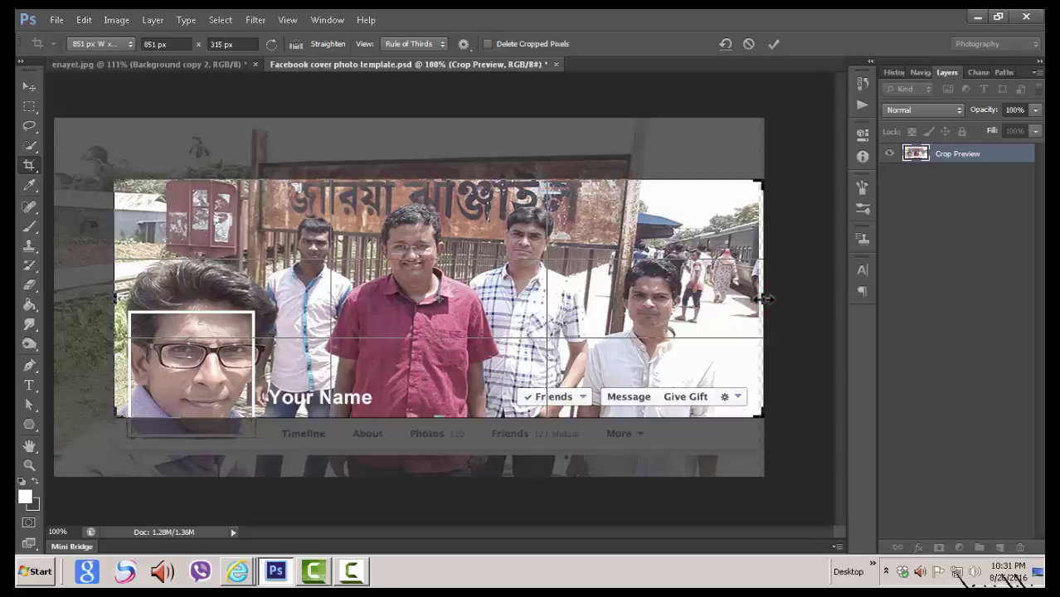
{"action": "left_click_drag", "start_coordinate": [762, 299], "coordinate": [761, 301]}
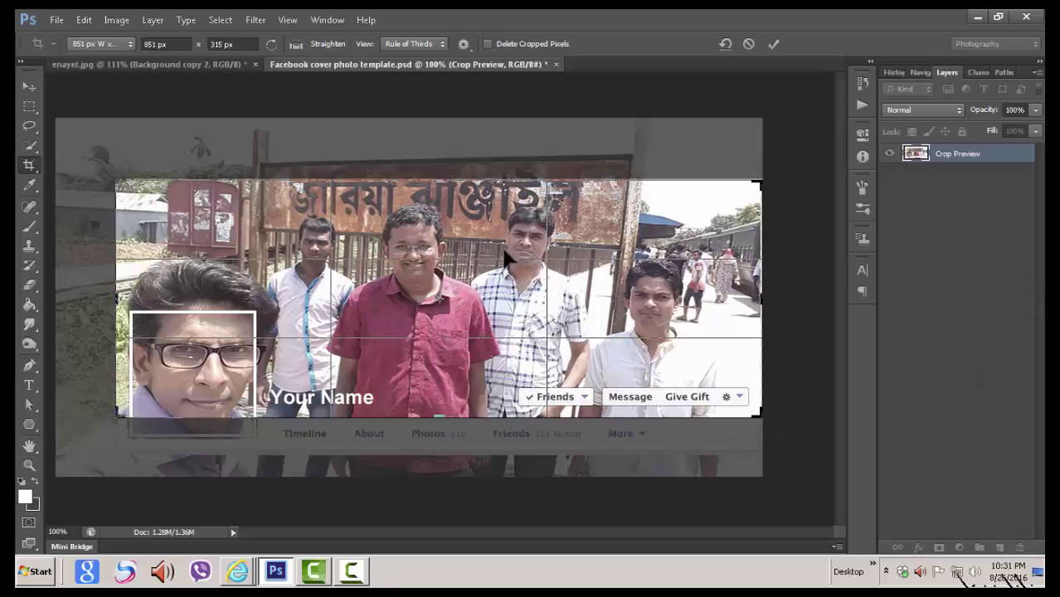
{"action": "left_click", "coordinate": [771, 45]}
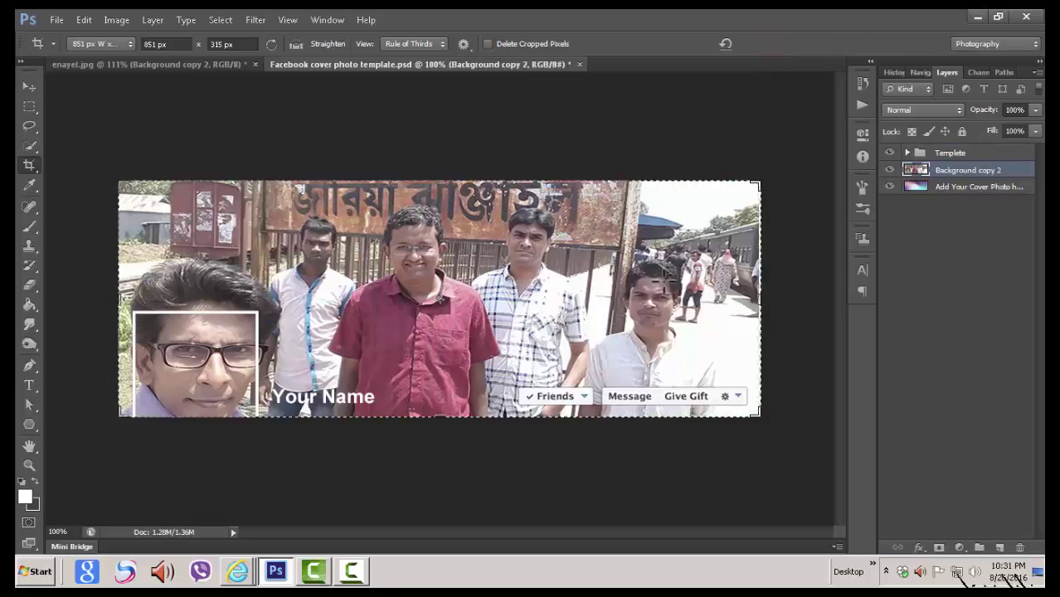
- Hide the frame, Layer 7, Buttons and Your Name layers inside the Templete group
{"action": "left_click", "coordinate": [27, 91]}
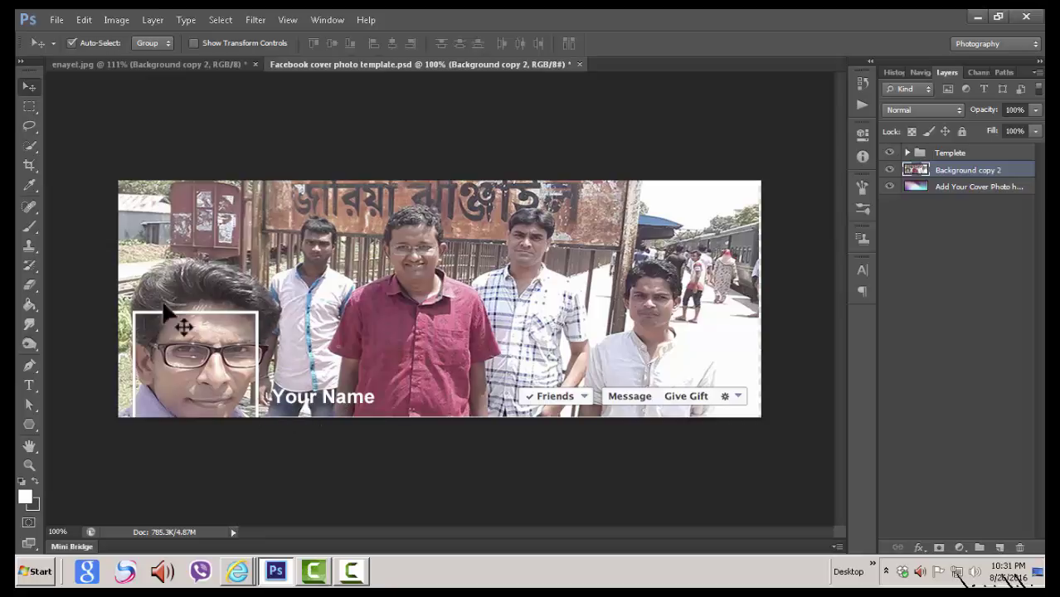
{"action": "left_click", "coordinate": [907, 153]}
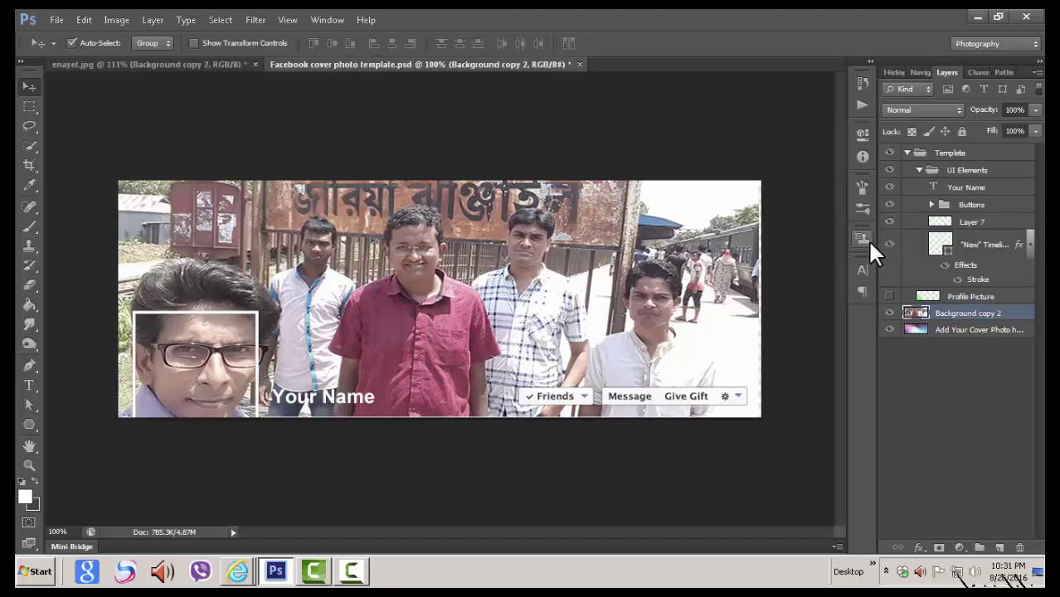
{"action": "left_click", "coordinate": [891, 244]}
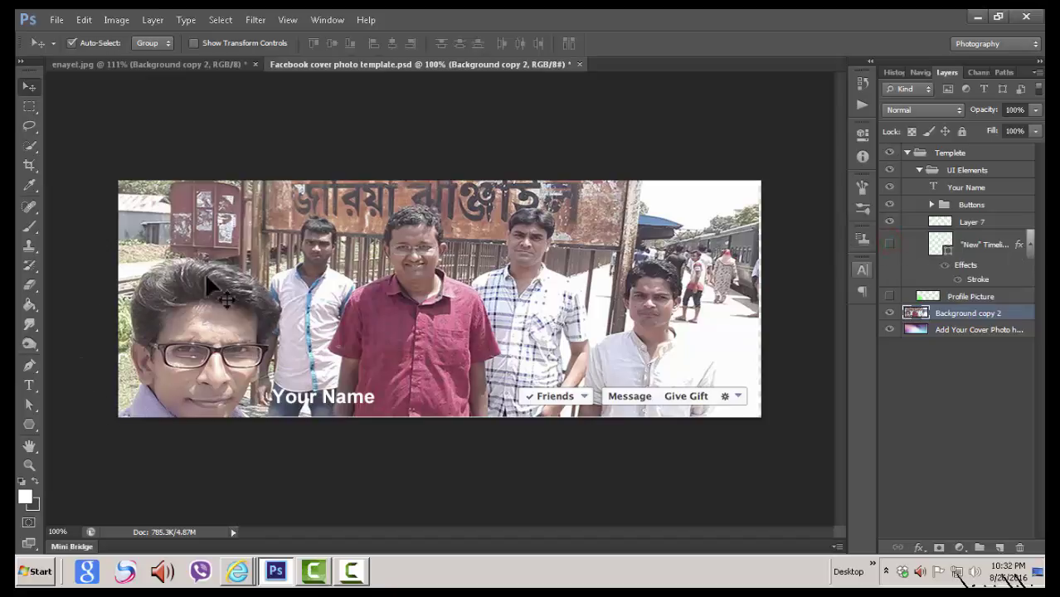
{"action": "left_click", "coordinate": [886, 222]}
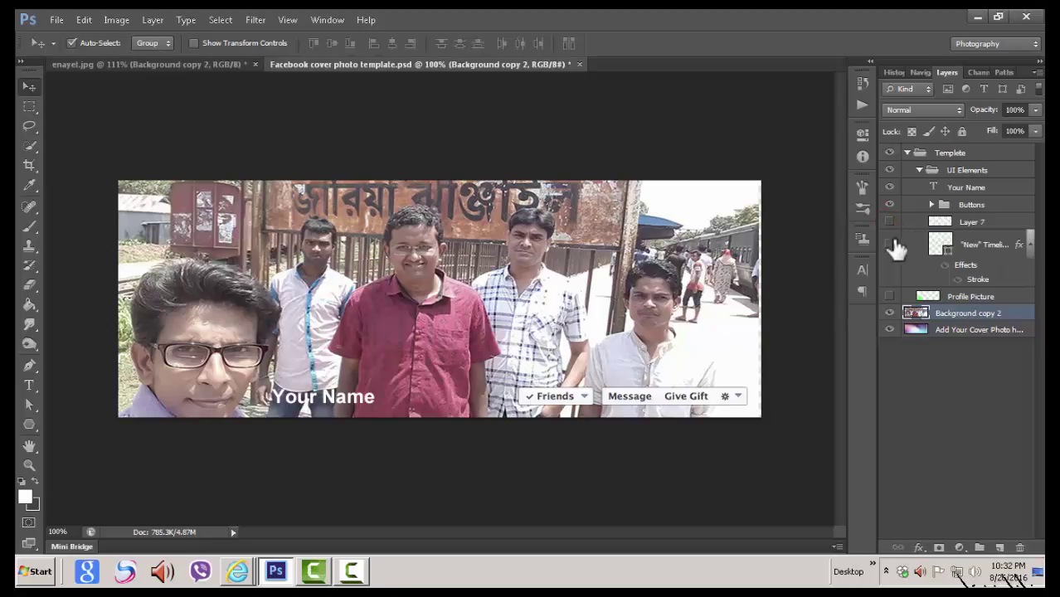
{"action": "left_click", "coordinate": [889, 223]}
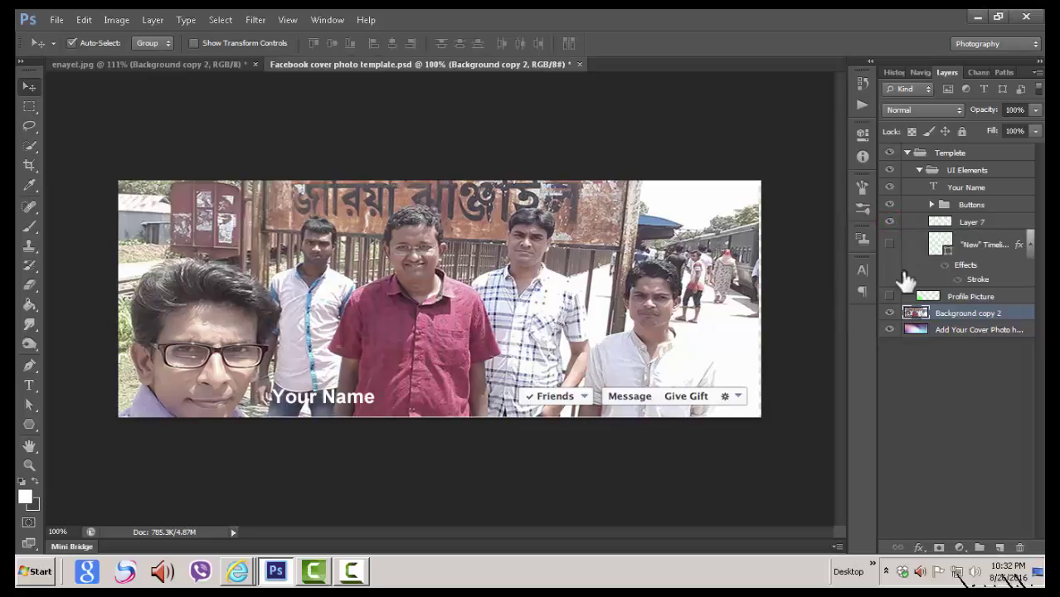
{"action": "left_click", "coordinate": [889, 222]}
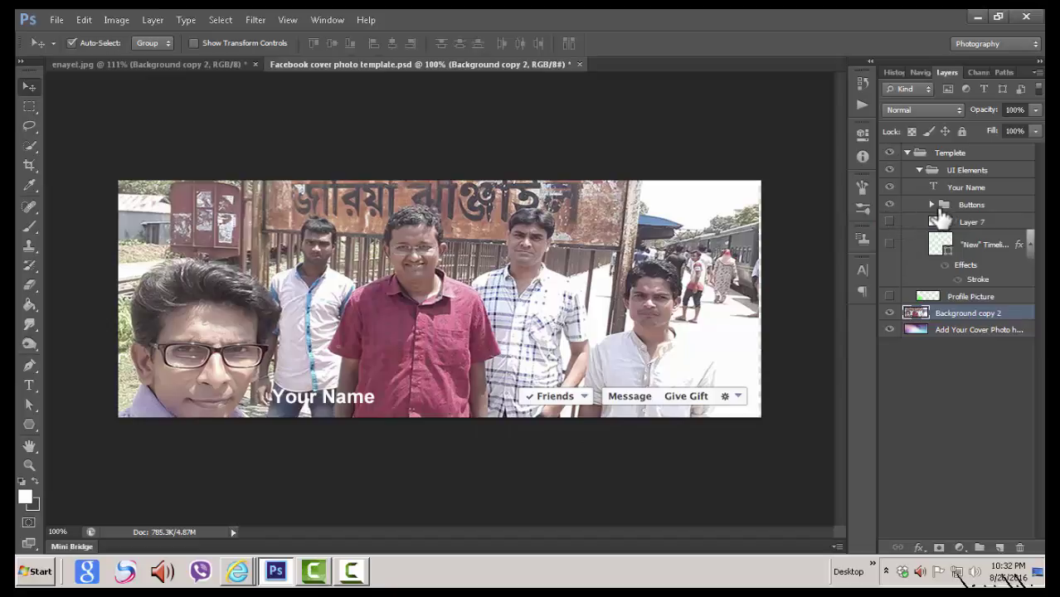
{"action": "left_click", "coordinate": [890, 205]}
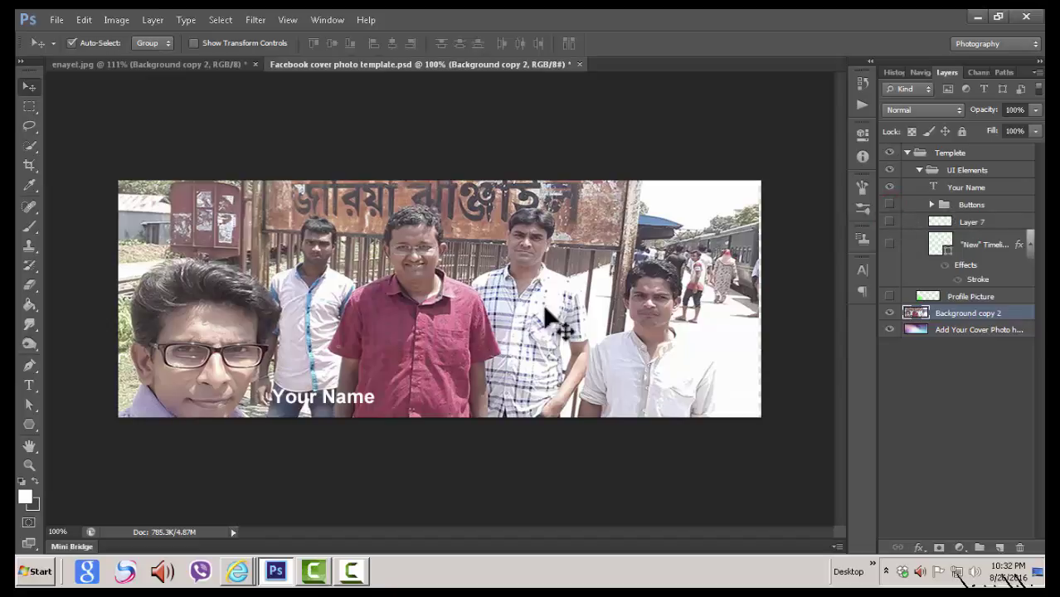
{"action": "left_click", "coordinate": [889, 188]}
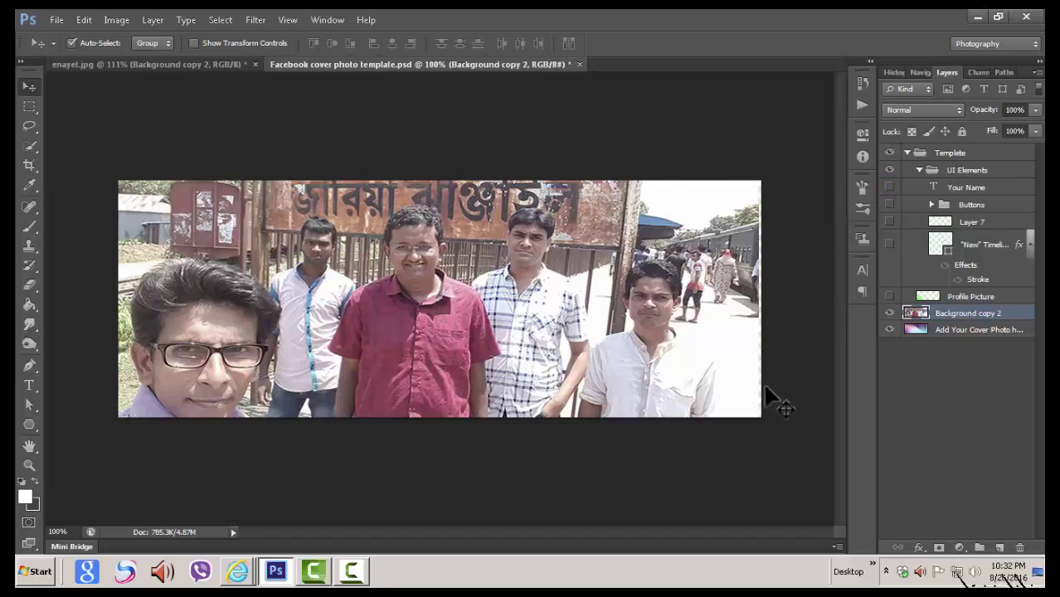
{"action": "left_click", "coordinate": [56, 19]}
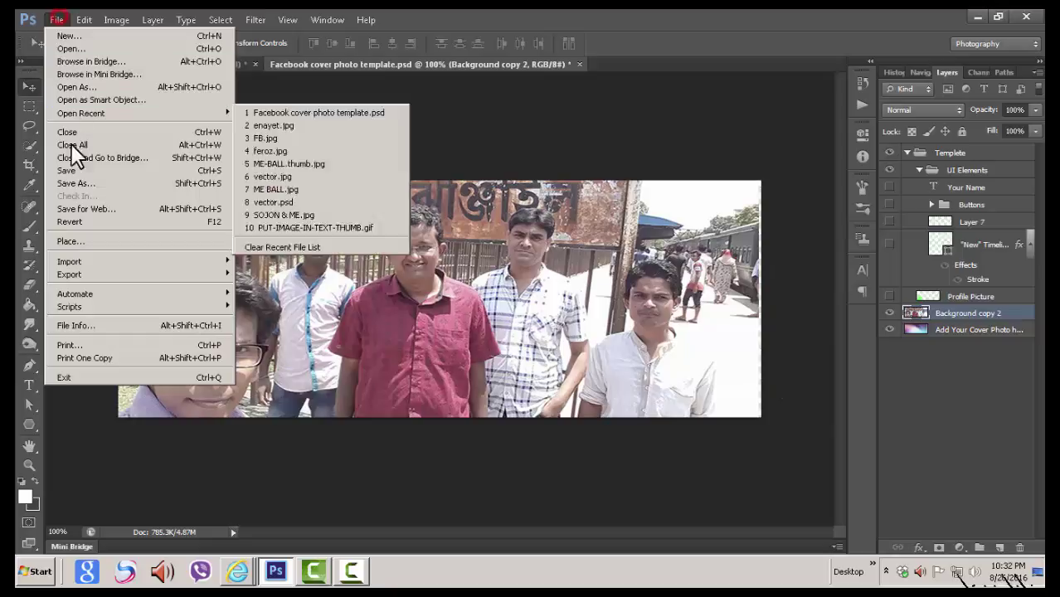
- Export the cover with Save for Web as cov.jpg on the Desktop, replacing the old file
{"action": "left_click", "coordinate": [89, 208]}
{"action": "left_click", "coordinate": [642, 536]}
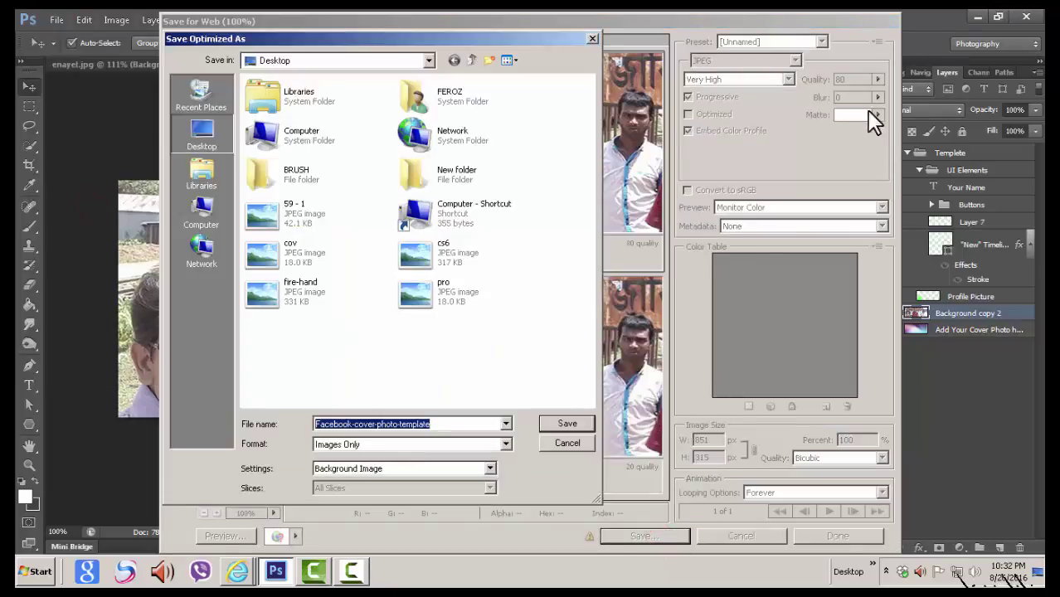
{"action": "left_click", "coordinate": [274, 258]}
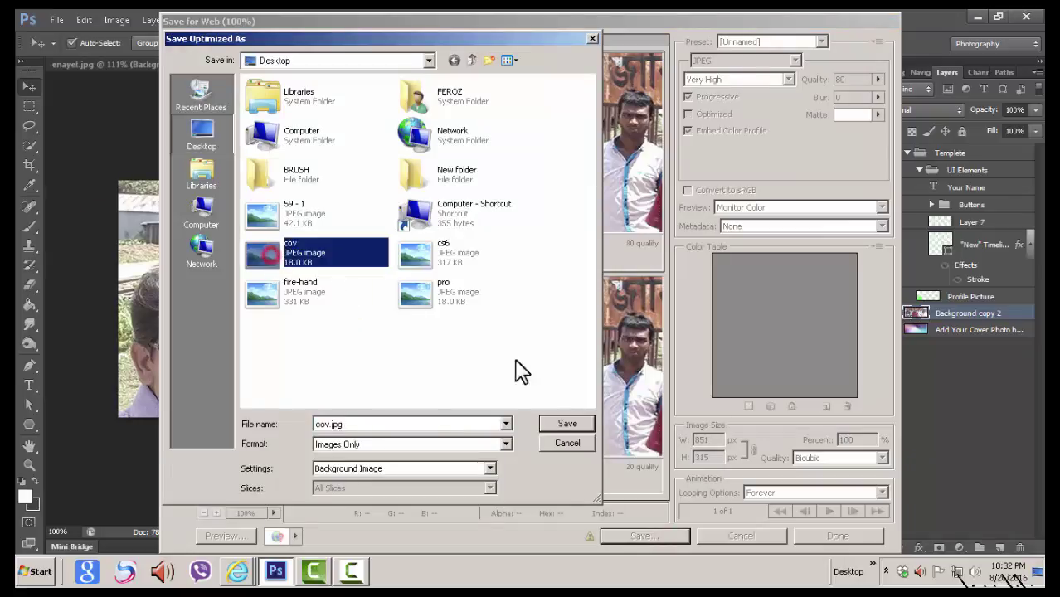
{"action": "left_click", "coordinate": [570, 424]}
{"action": "left_click", "coordinate": [660, 318]}
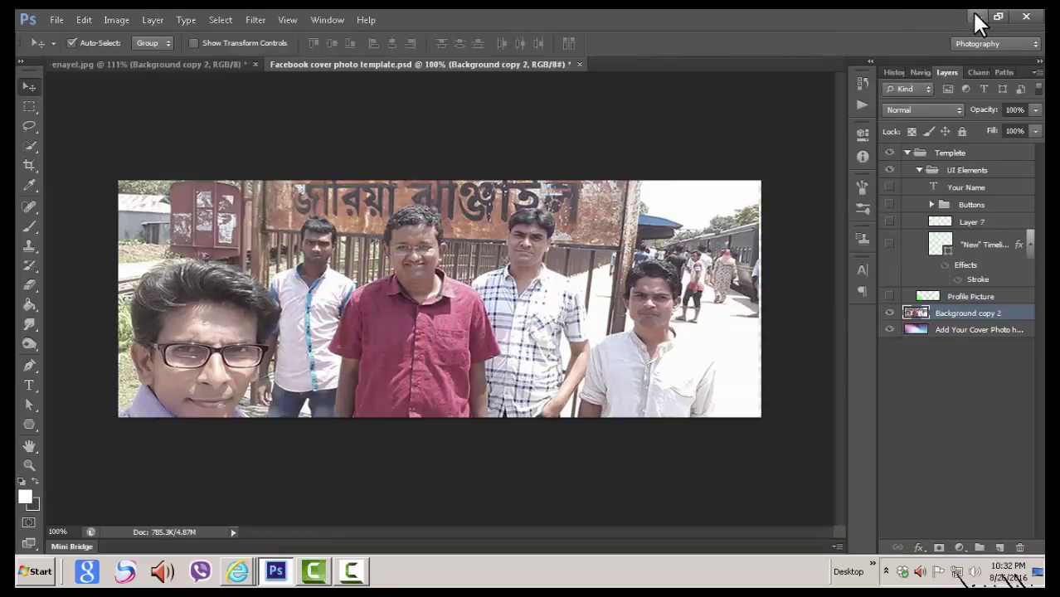
- In Internet Explorer, upload cov.jpg as the Facebook cover photo and save it
{"action": "left_click", "coordinate": [239, 571]}
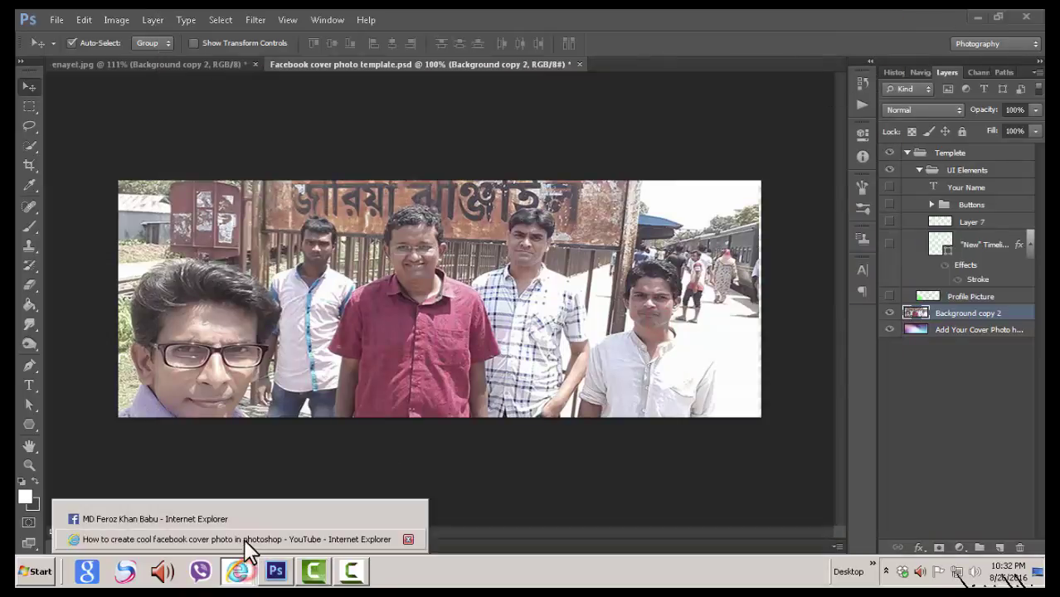
{"action": "left_click", "coordinate": [240, 521]}
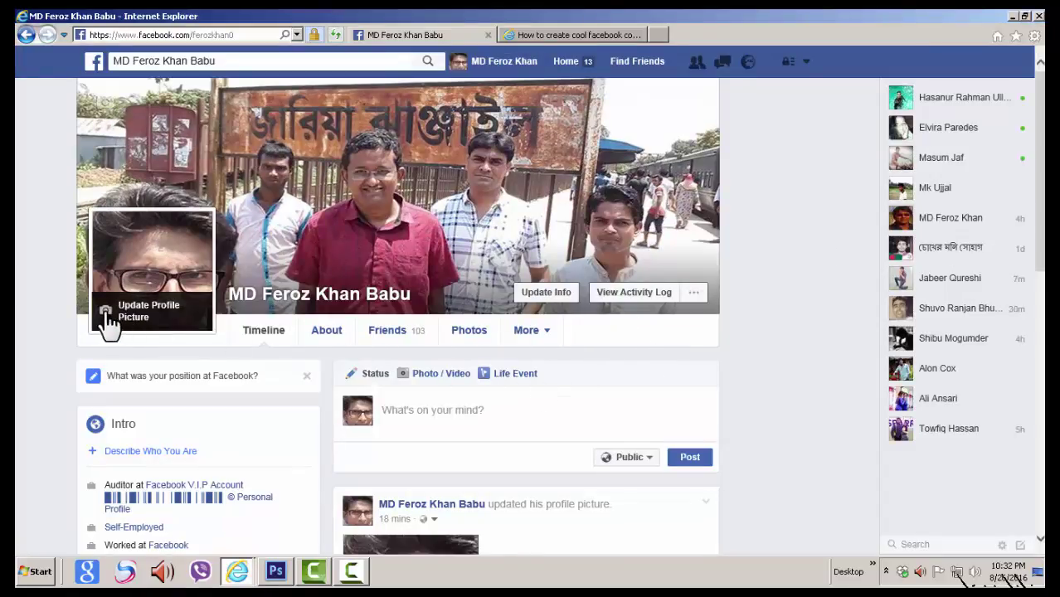
{"action": "mouse_move", "coordinate": [398, 191]}
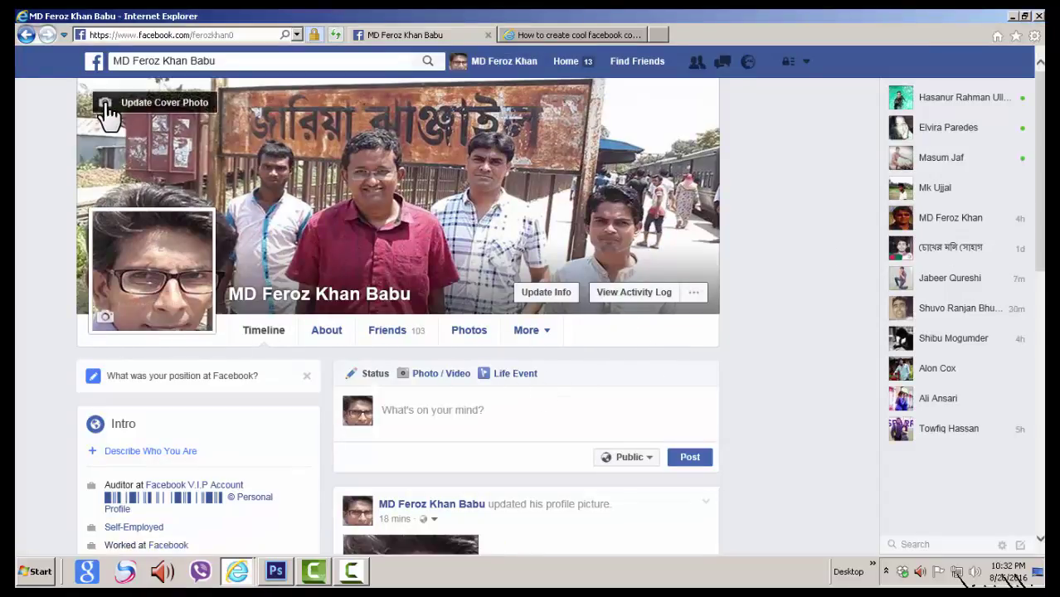
{"action": "left_click", "coordinate": [106, 109]}
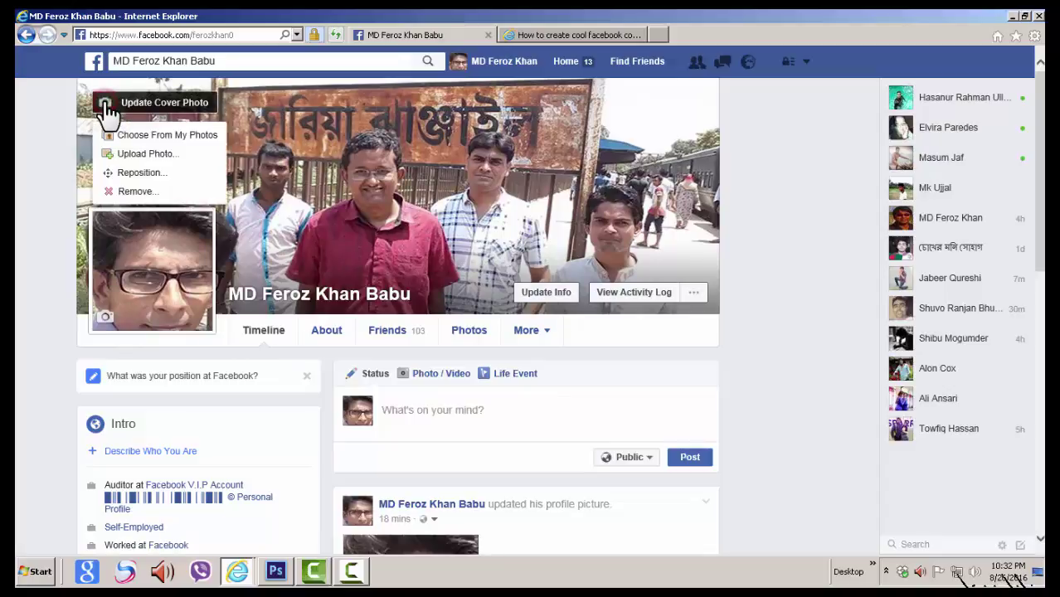
{"action": "left_click", "coordinate": [142, 160]}
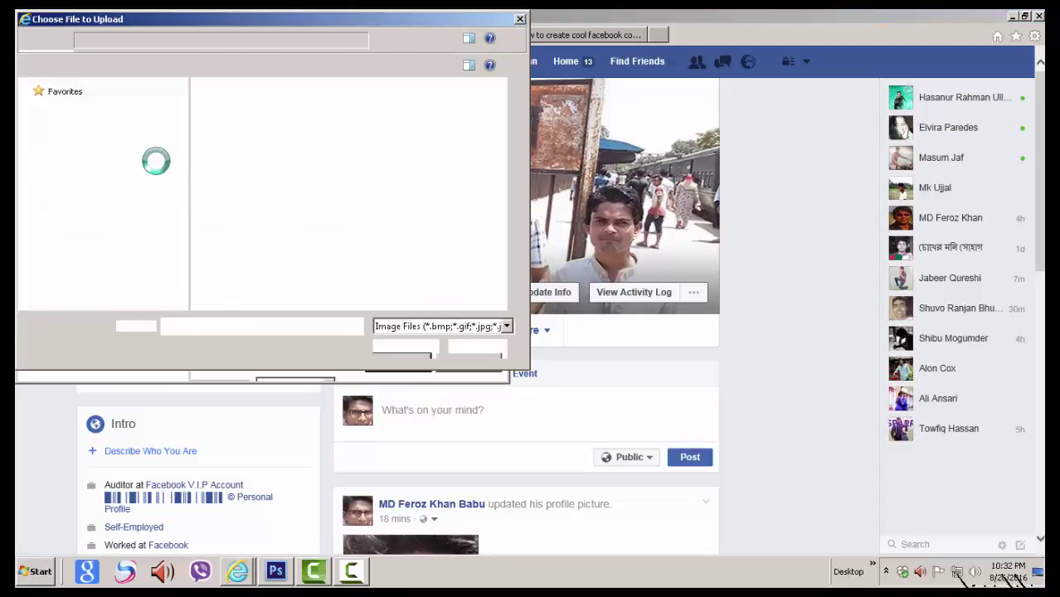
{"action": "scroll", "coordinate": [521, 202], "scroll_direction": "down", "scroll_amount": 5}
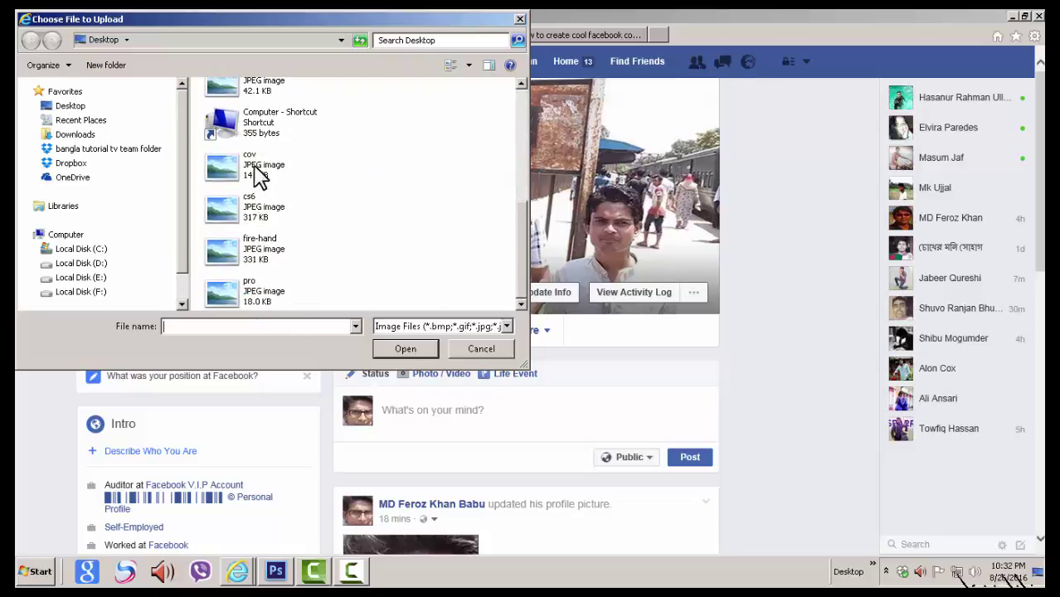
{"action": "left_click", "coordinate": [234, 173]}
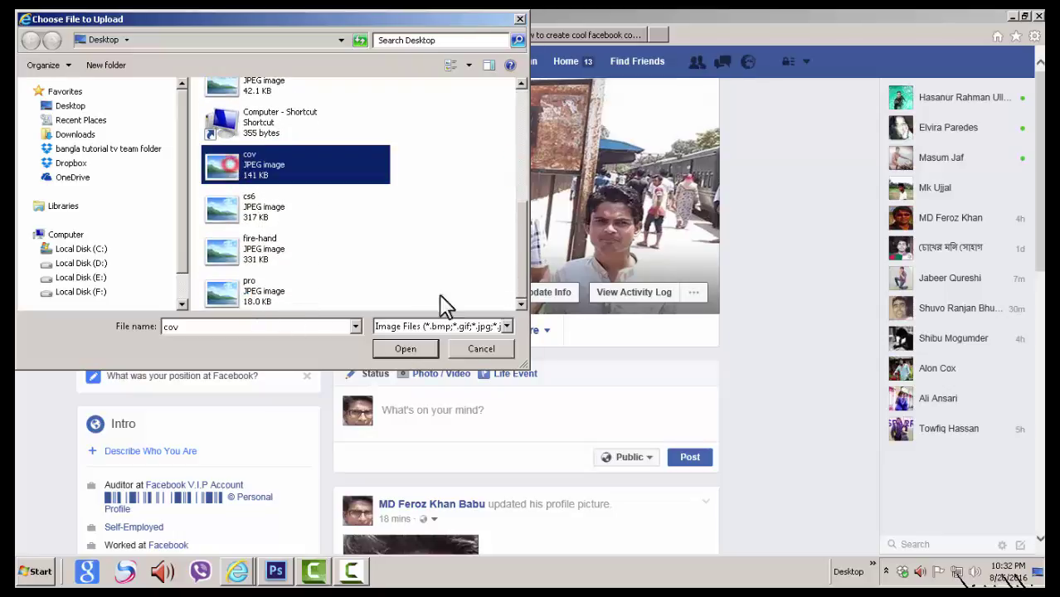
{"action": "left_click", "coordinate": [419, 349]}
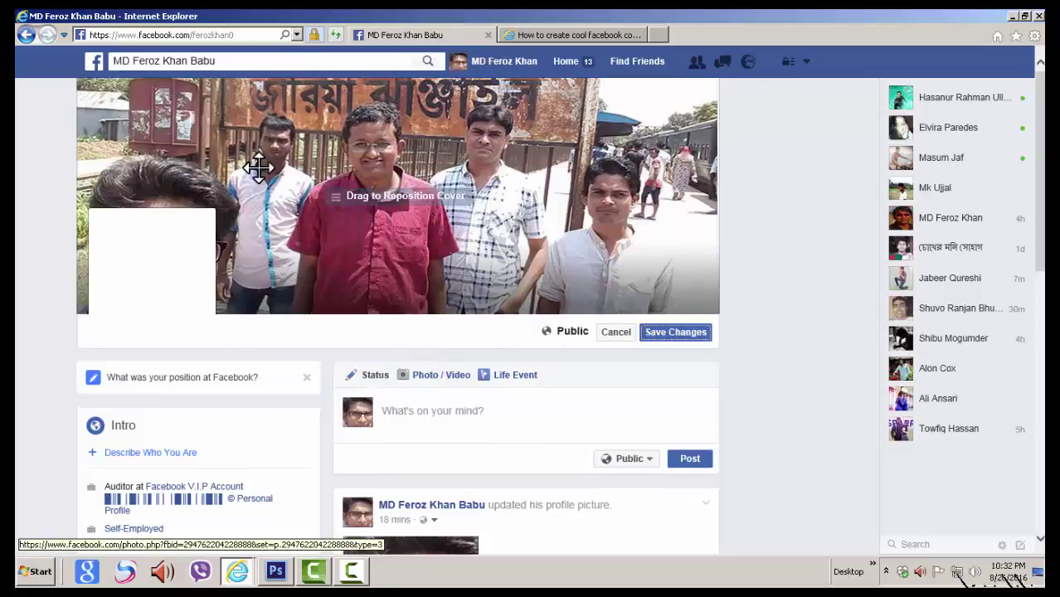
{"action": "left_click", "coordinate": [687, 336]}
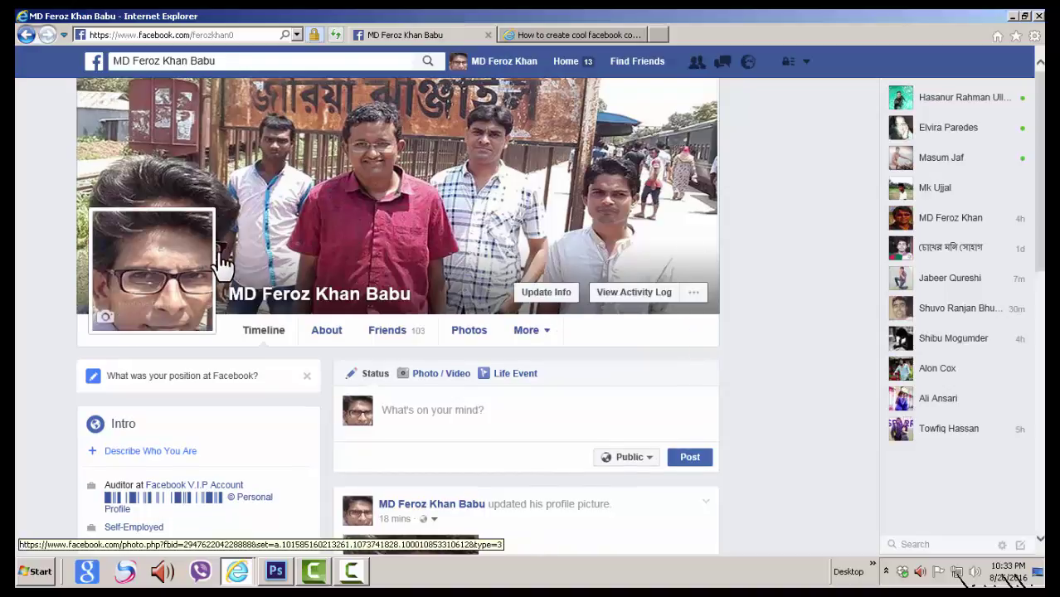
{"action": "mouse_move", "coordinate": [152, 270]}
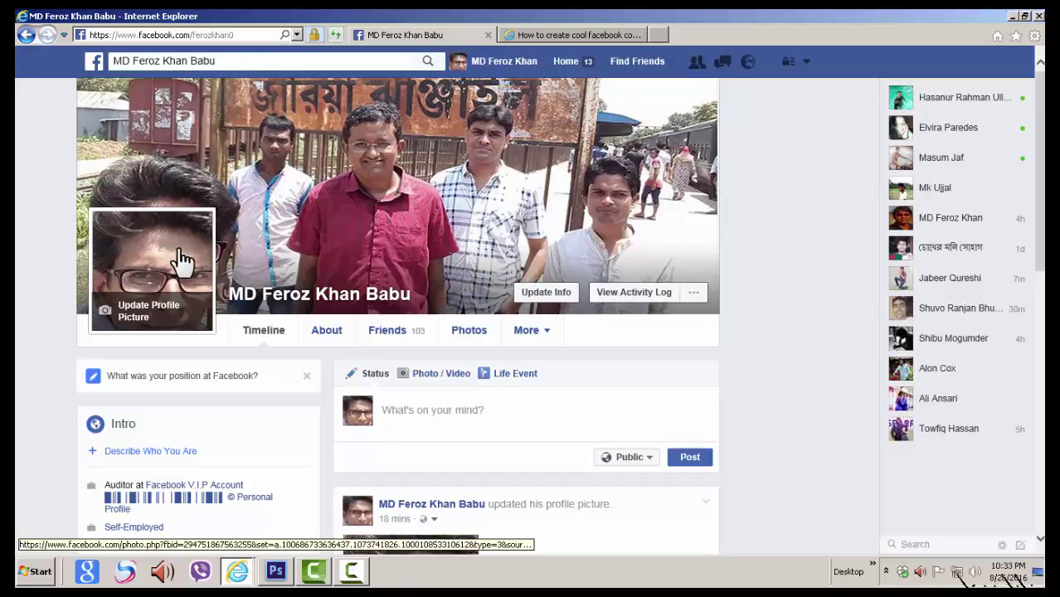
- Upload pro.jpg as the new Facebook profile picture and save it
{"action": "left_click", "coordinate": [108, 324]}
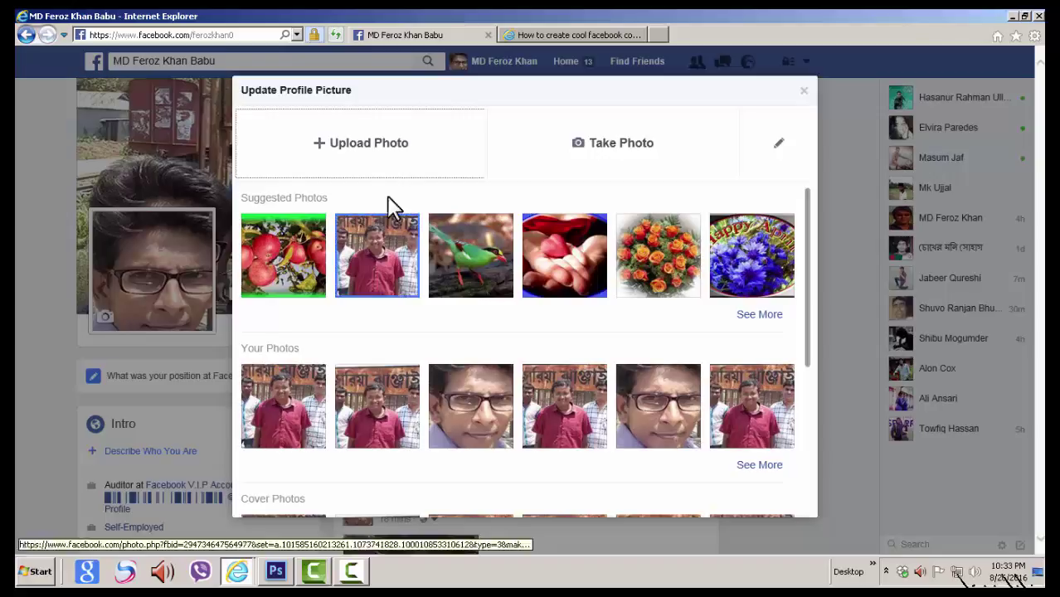
{"action": "left_click", "coordinate": [320, 142]}
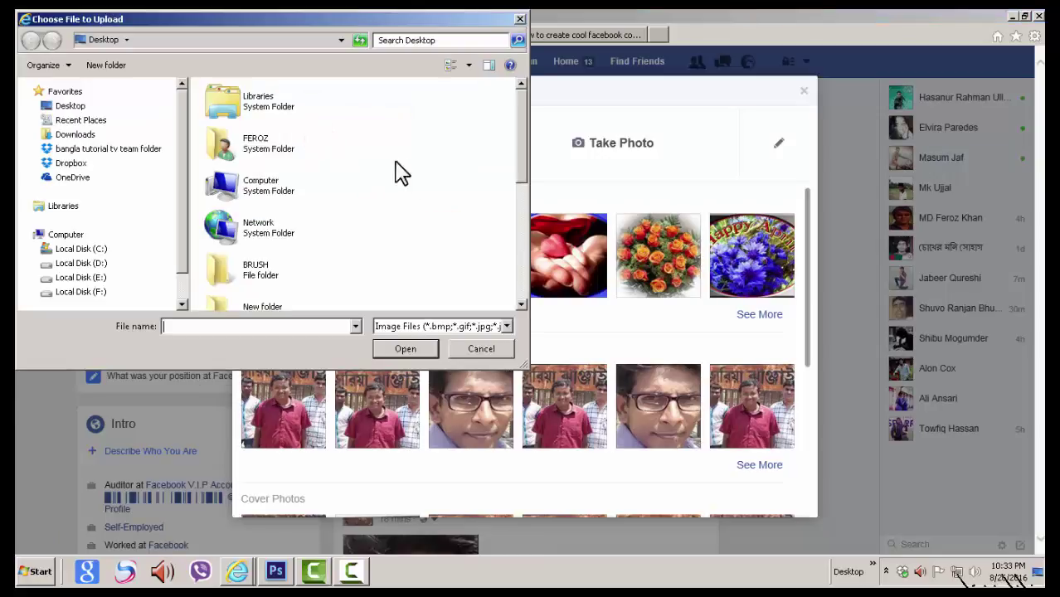
{"action": "type", "text": "pro"}
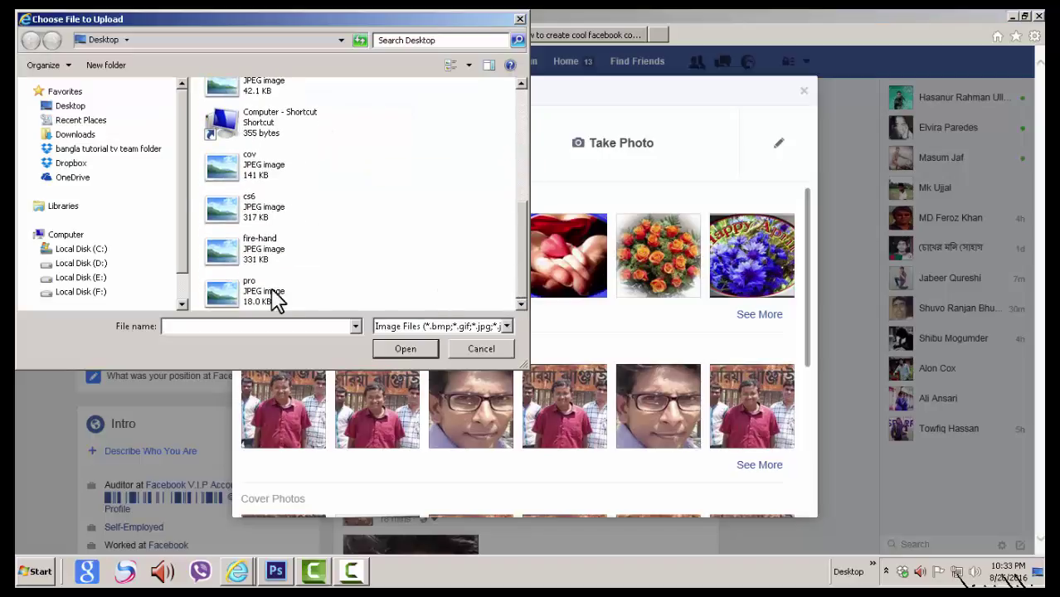
{"action": "left_click", "coordinate": [224, 289]}
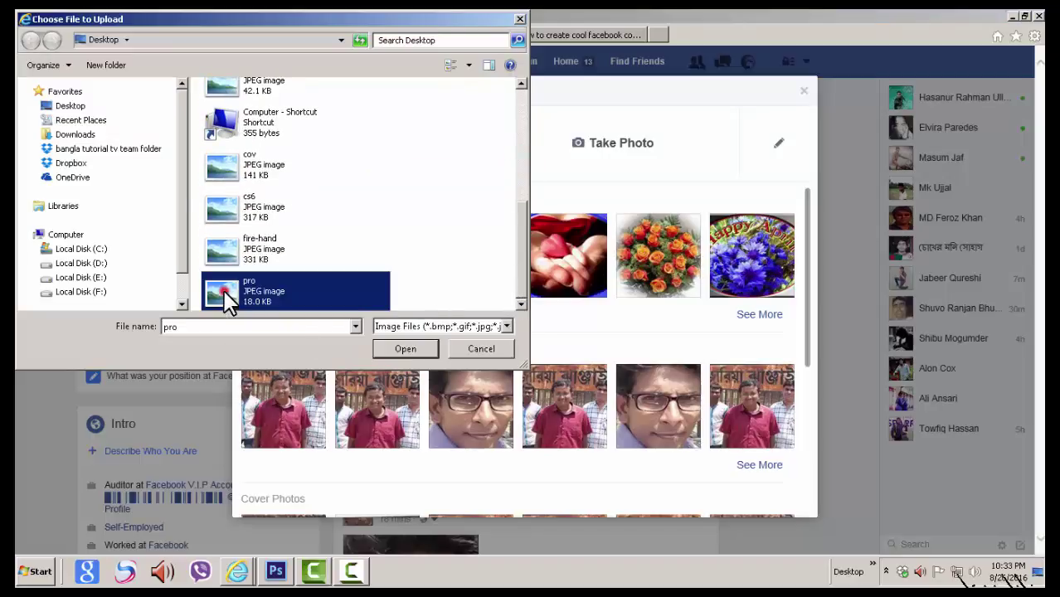
{"action": "left_click", "coordinate": [406, 349]}
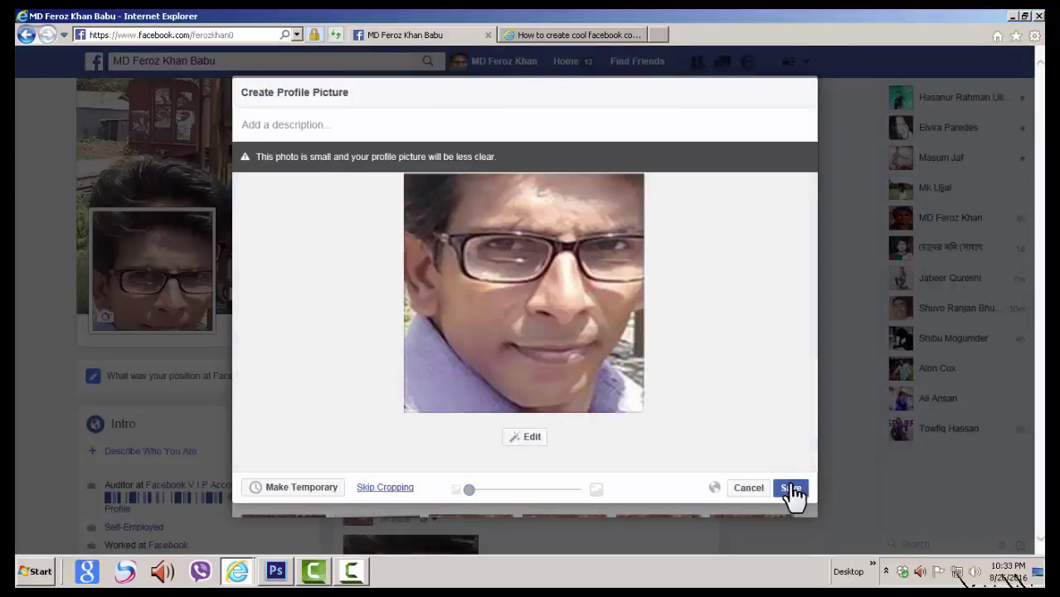
{"action": "left_click", "coordinate": [791, 490]}
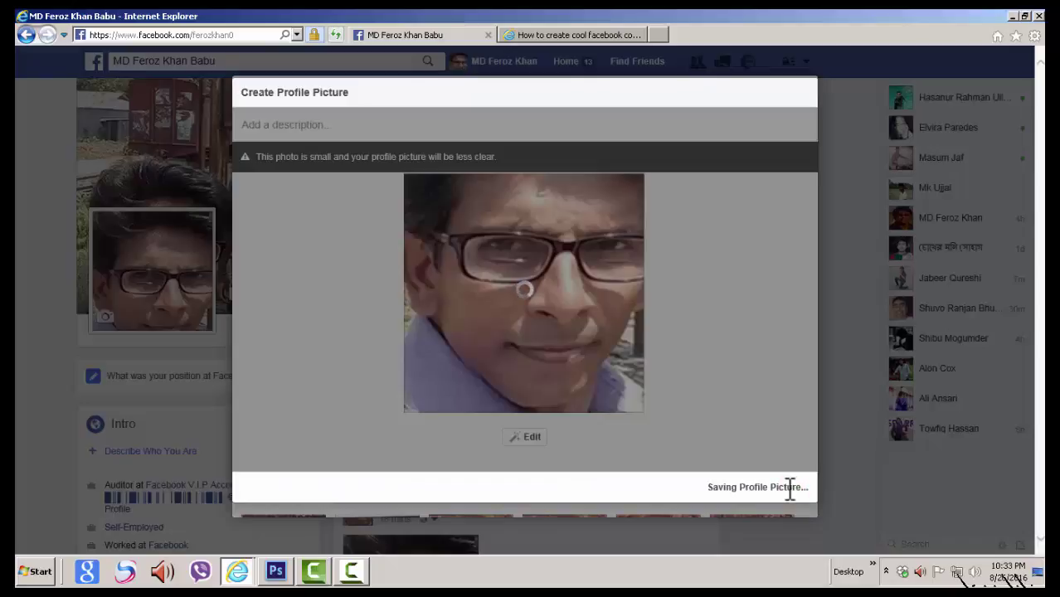